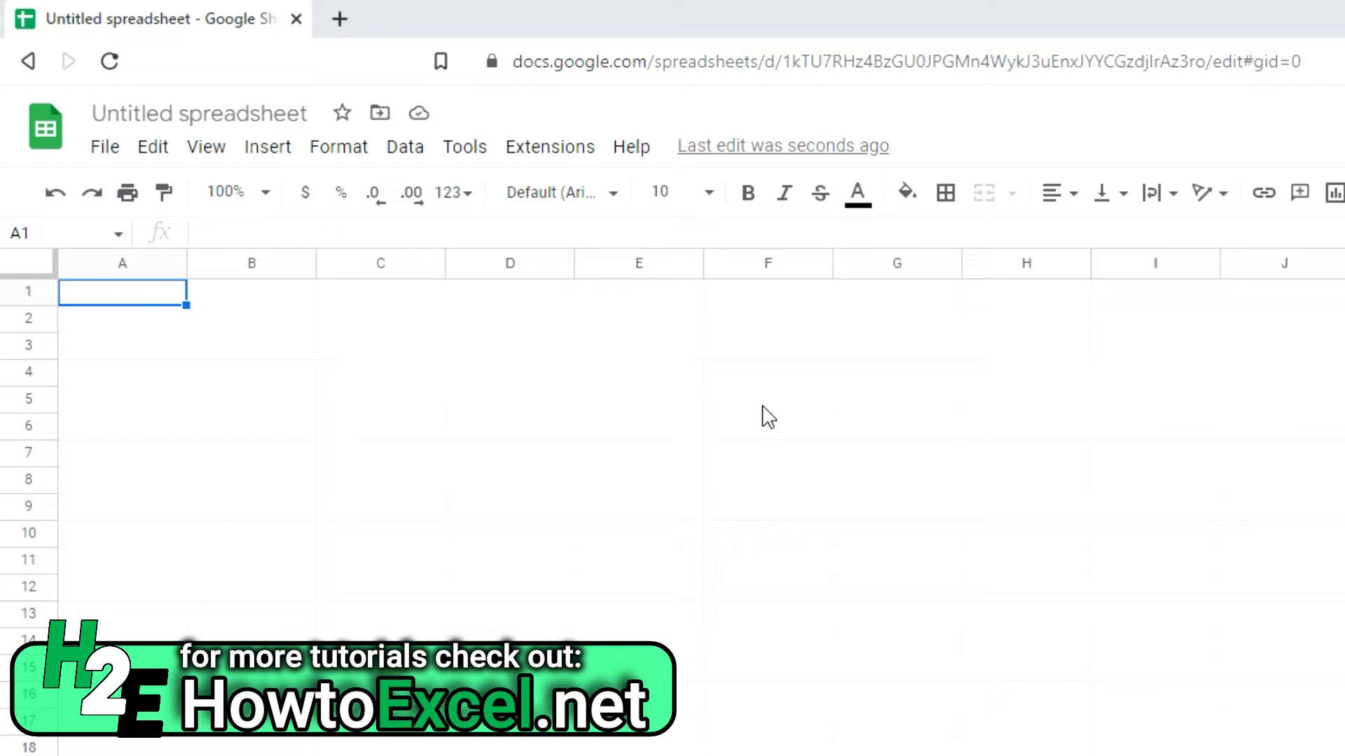
Step: Stamp today's date 11/8/2022 in A1 and enter =A1+1 in A2
click(119, 293)
key(ctrl+semicolon)
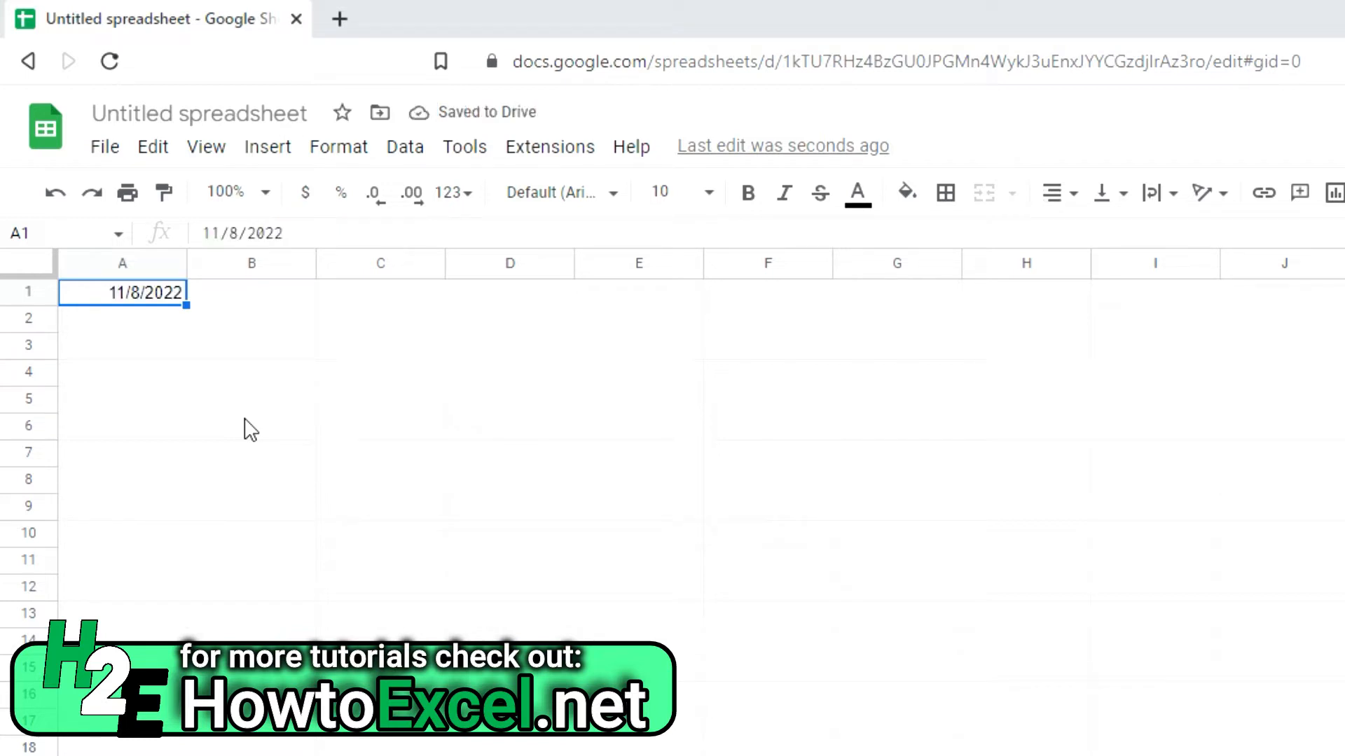
key(Return)
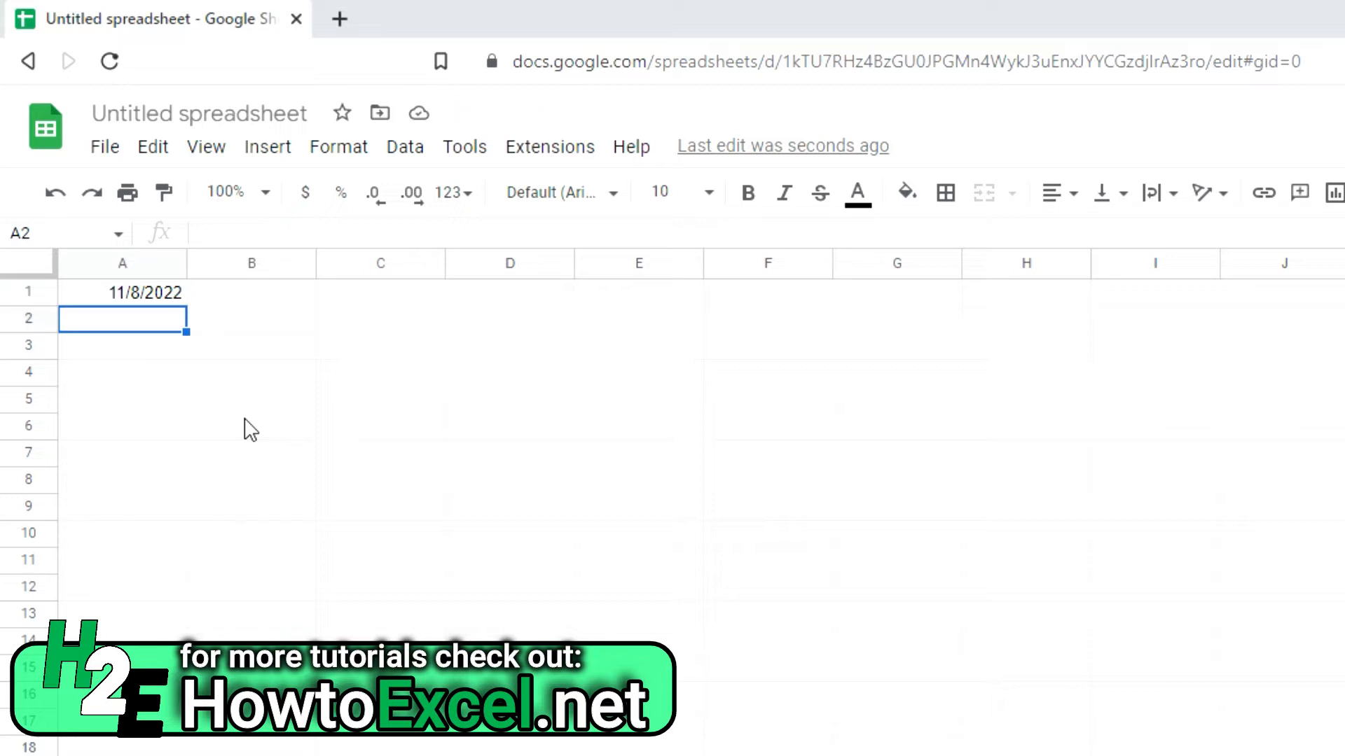
text(+)
key(Up)
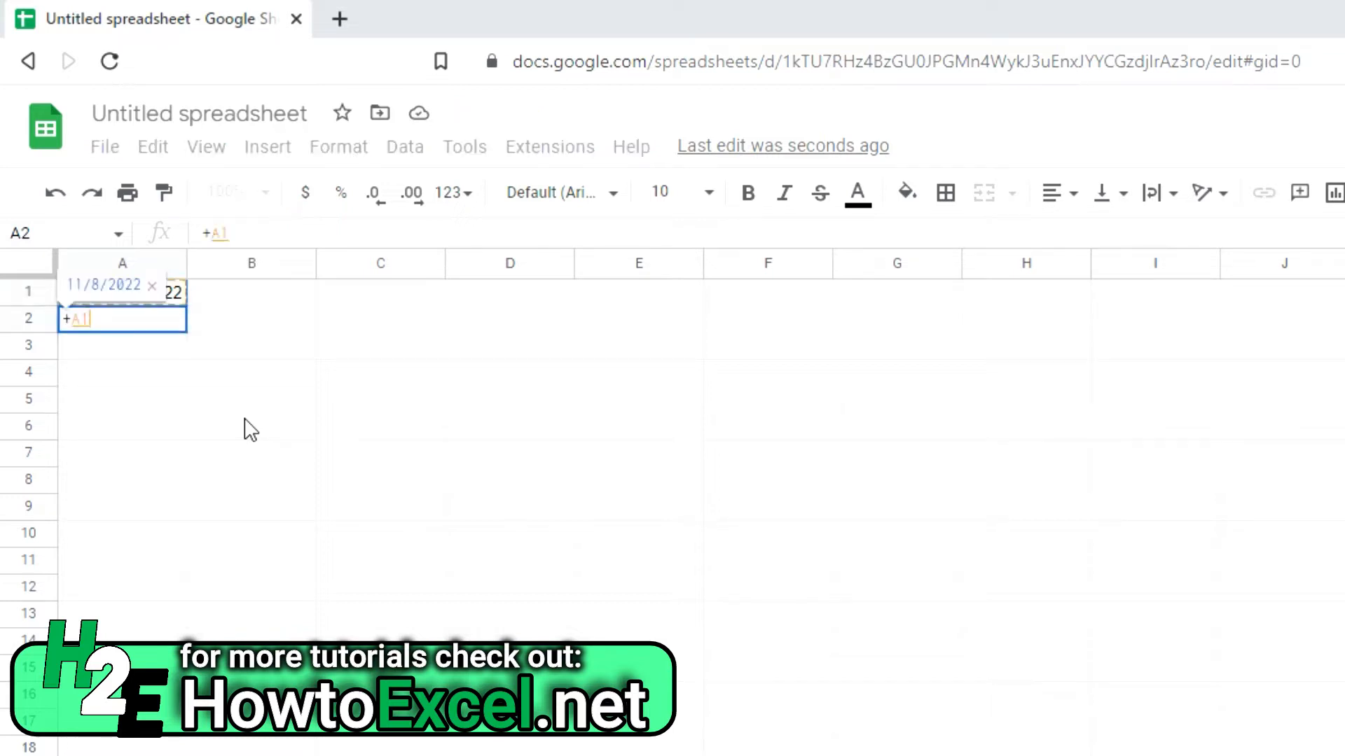
text(+1)
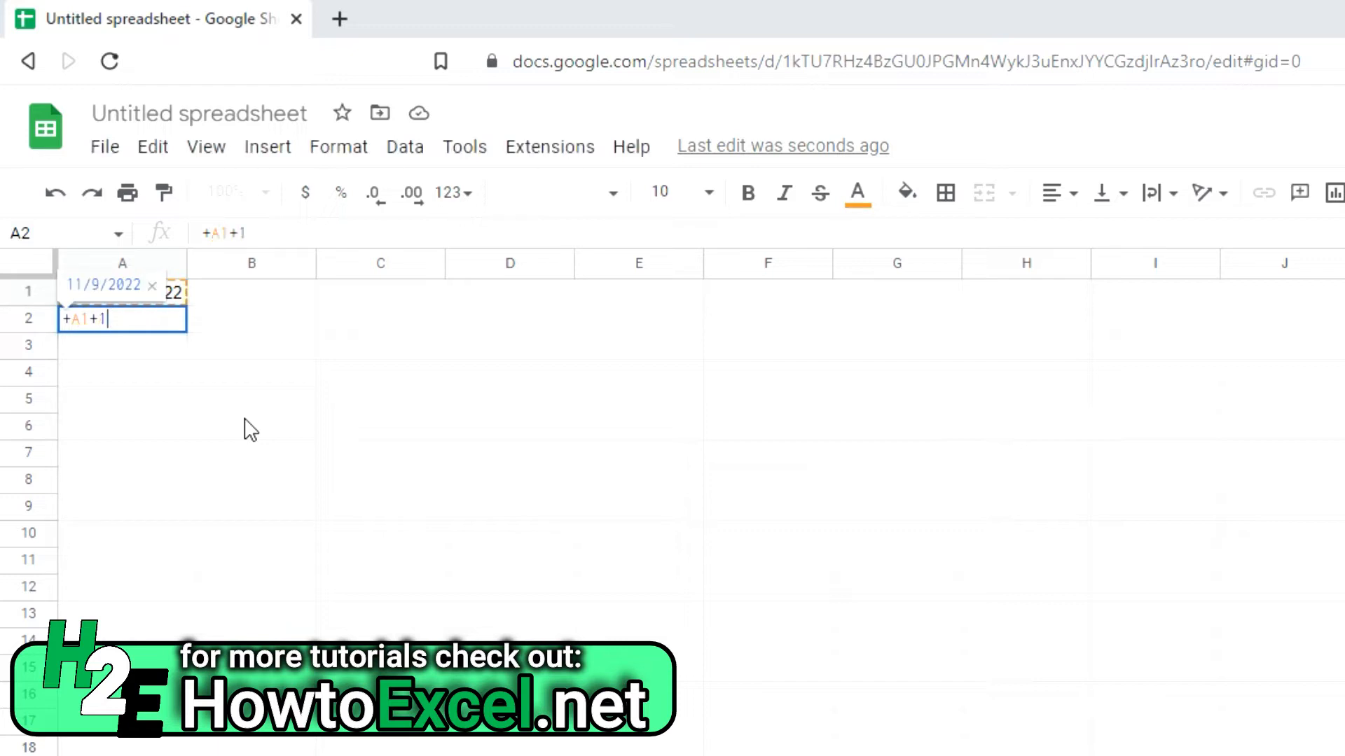
key(Return)
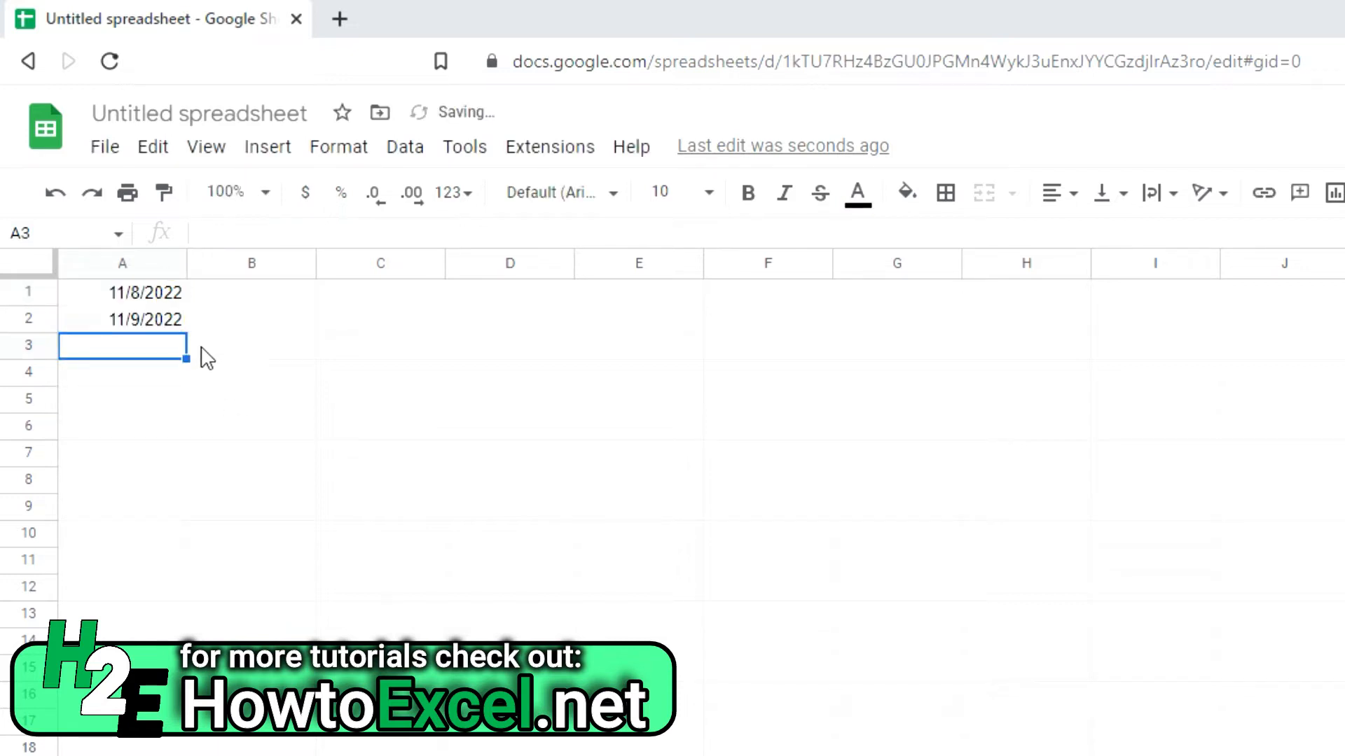
Step: Change A2's formula to =A1+7 so it shows 11/15/2022
click(144, 312)
click(296, 234)
key(BackSpace)
text(7)
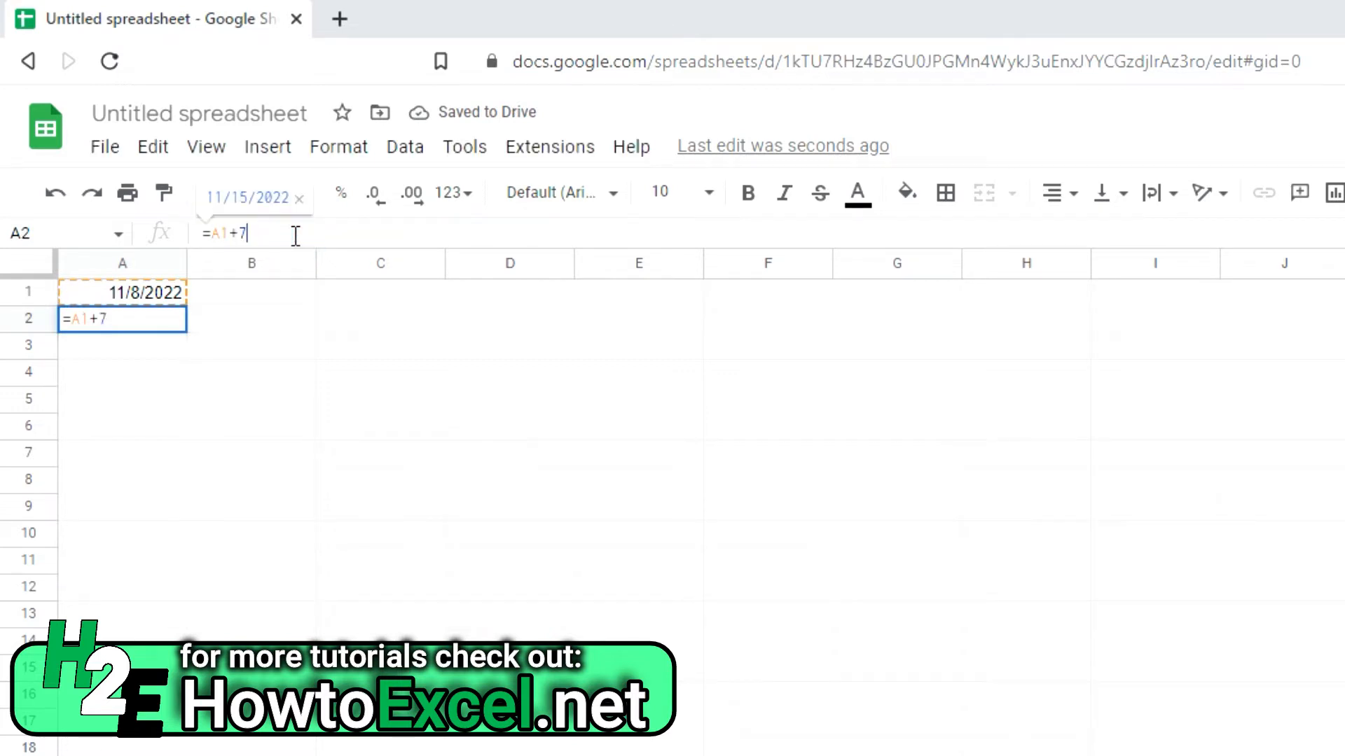
key(Return)
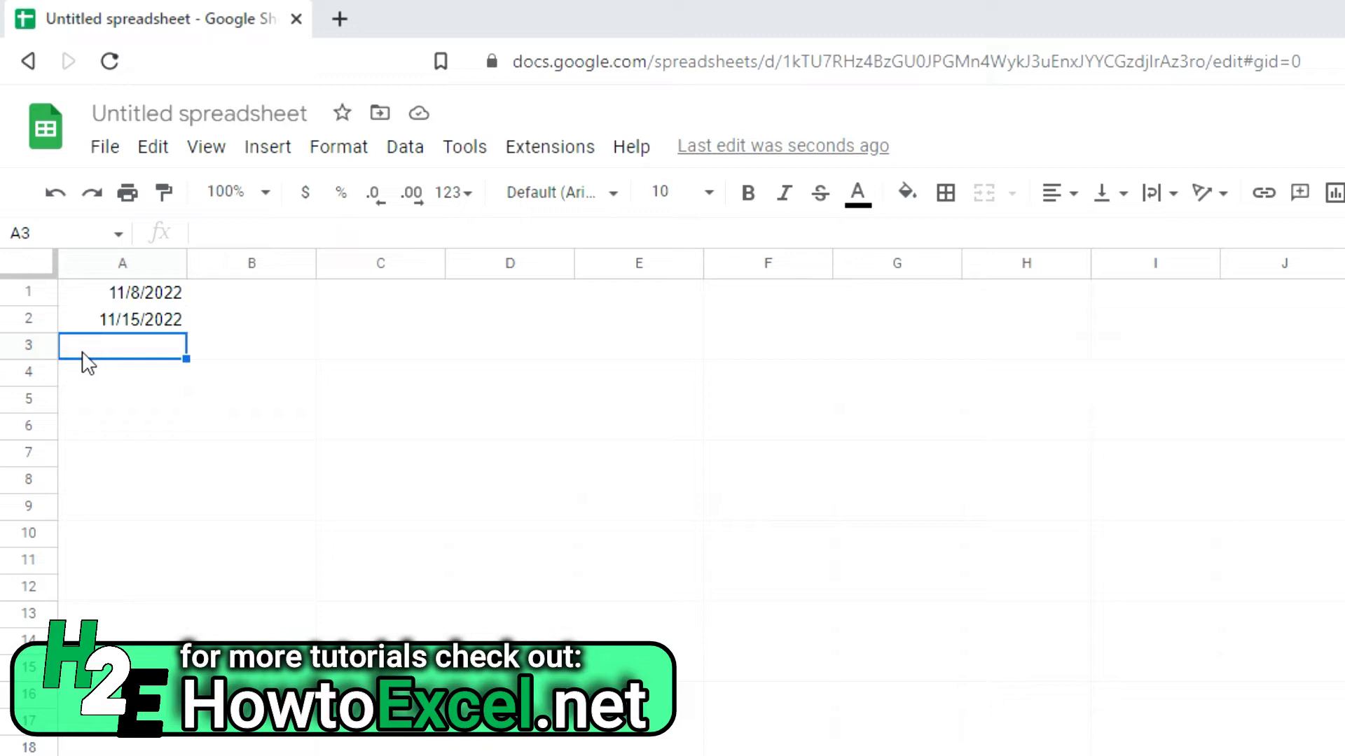
key(Down)
Step: Enter =date(year(A1),month(A1),day(A1)) in A4, using A1 for each part
text(=)
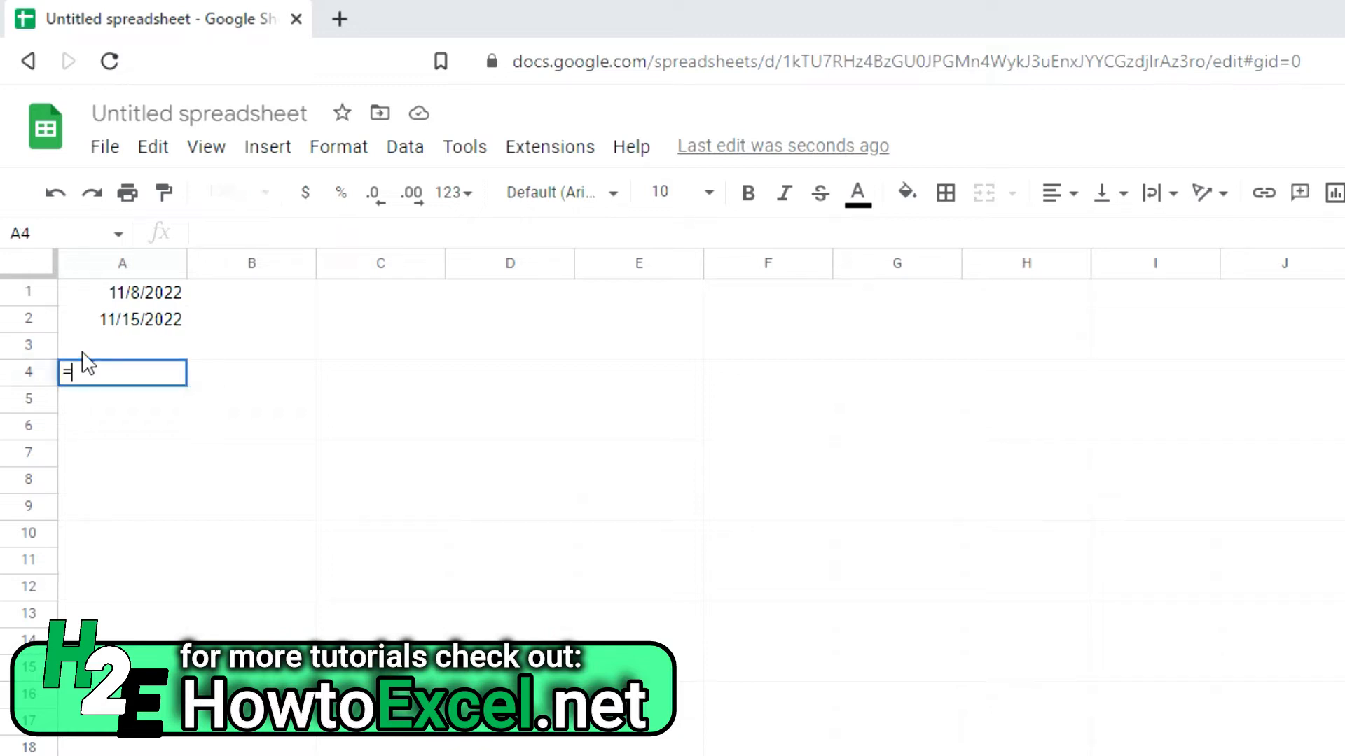
text(date()
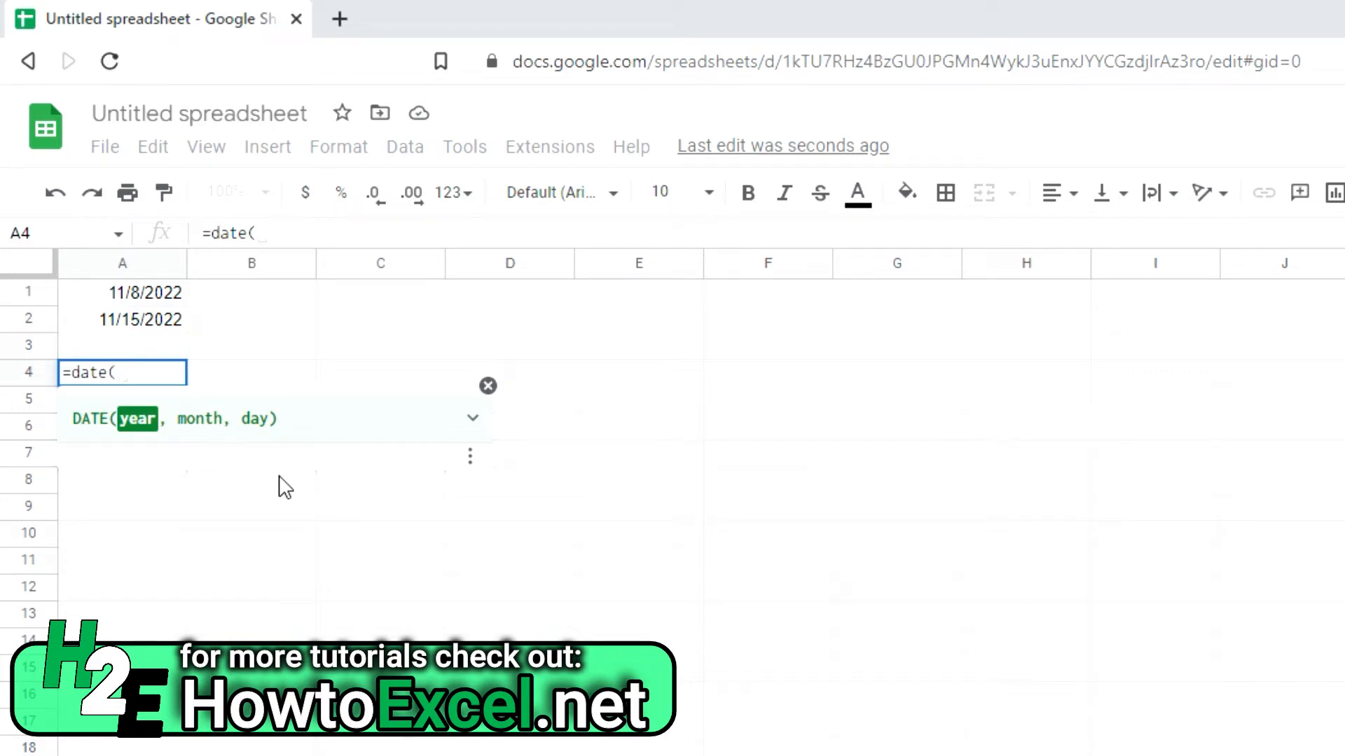
text(year()
click(163, 293)
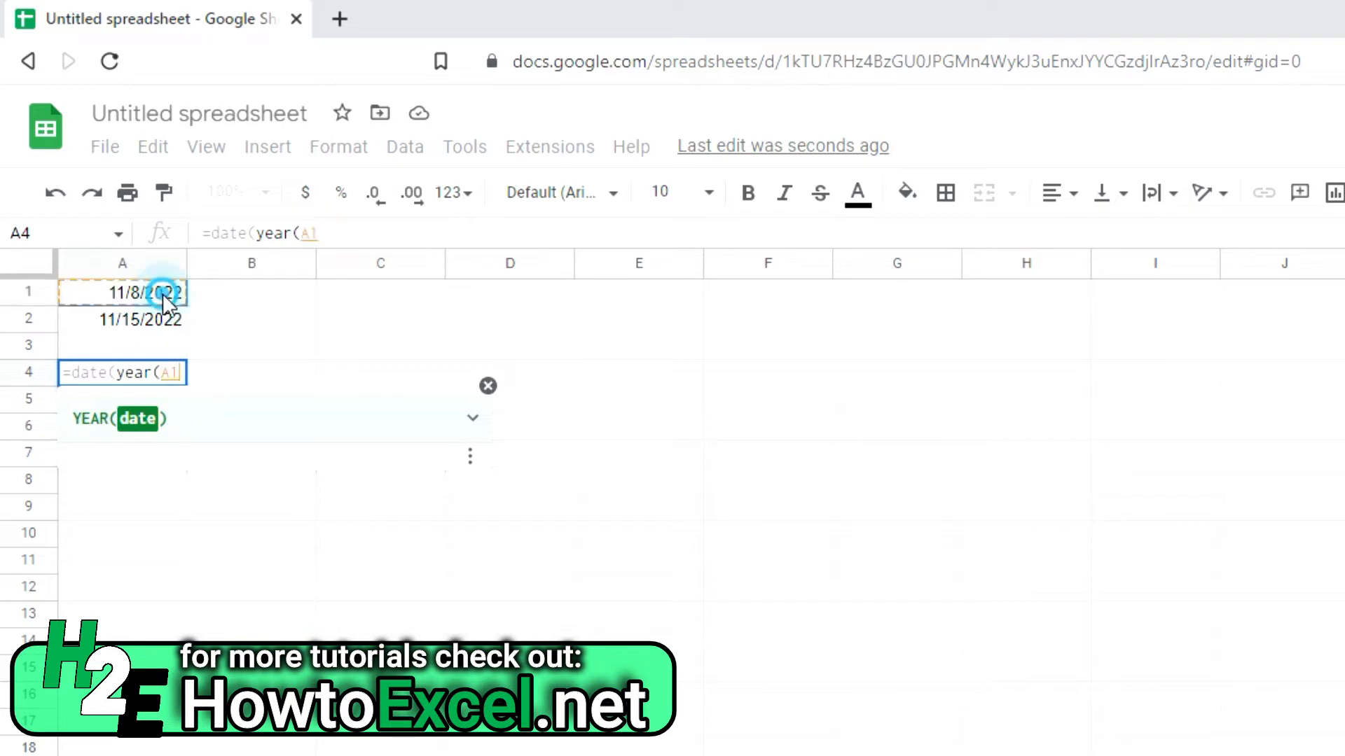
text())
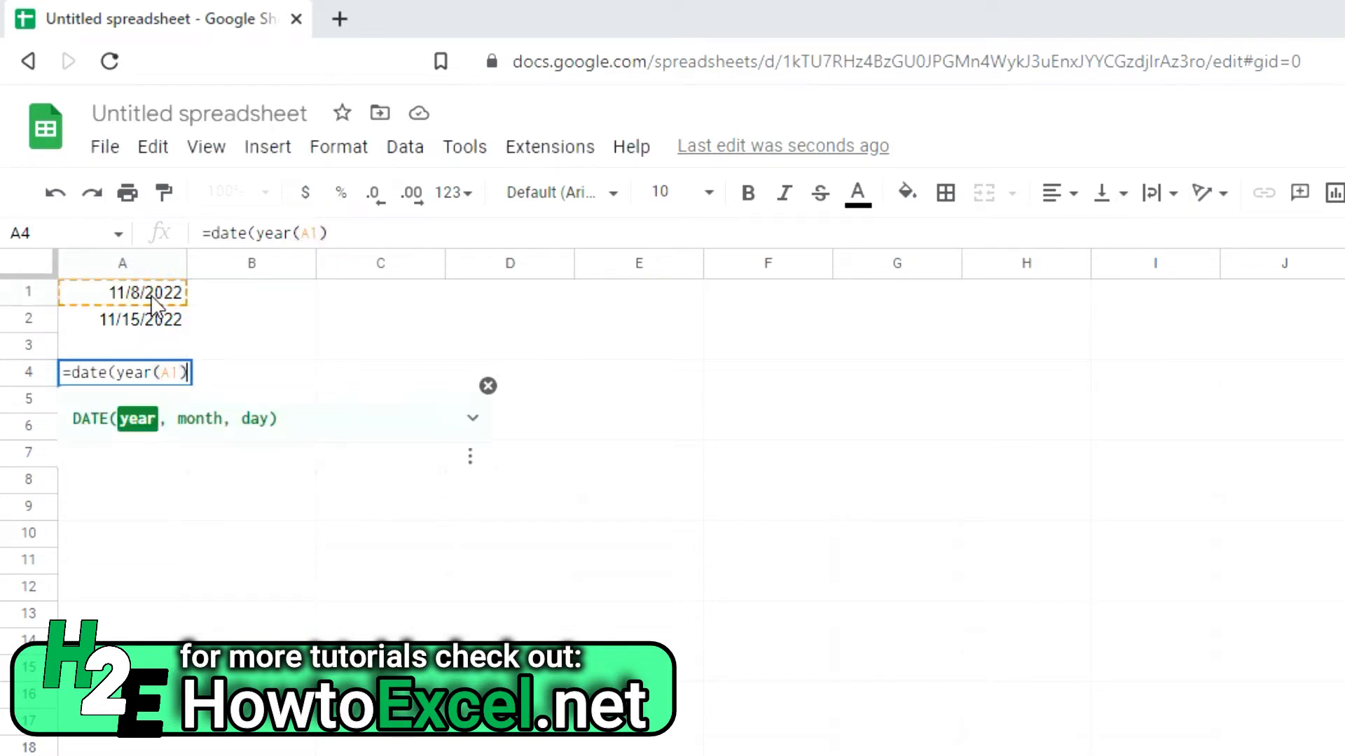
text(,month()
click(150, 295)
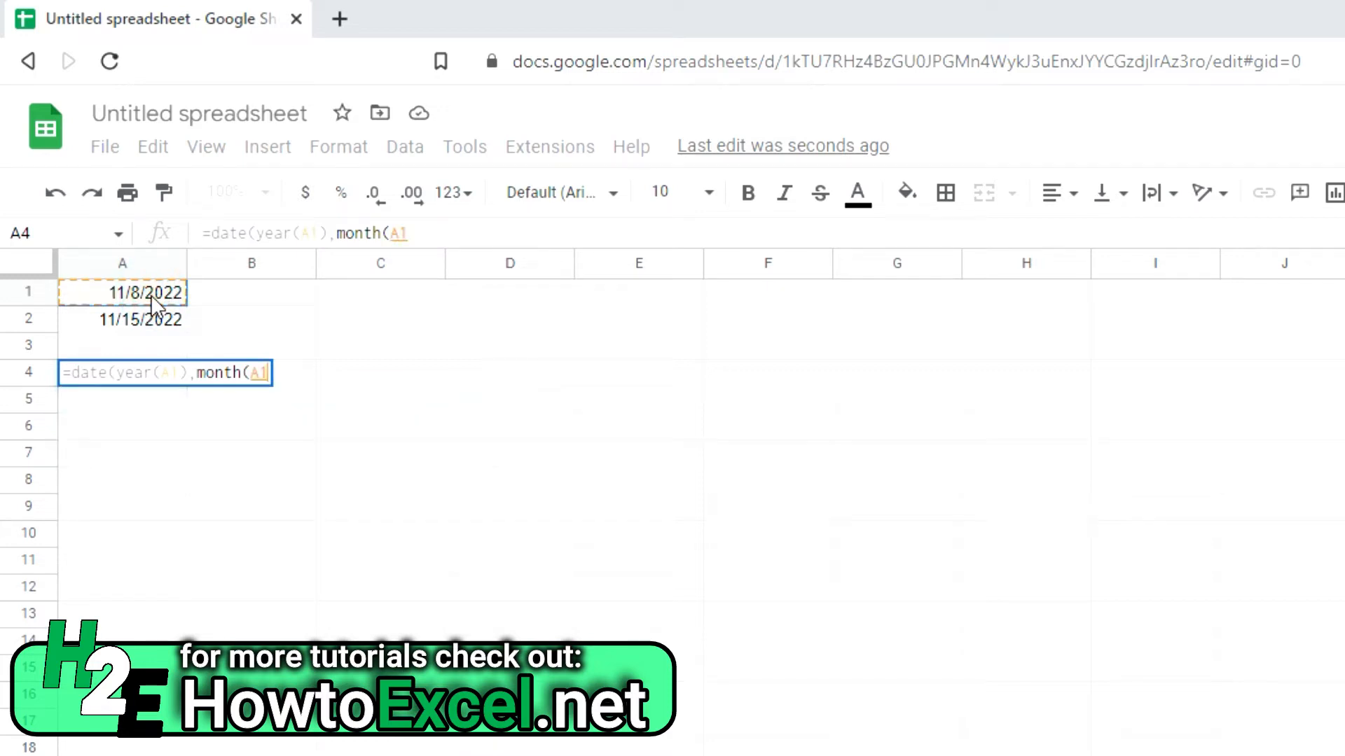
text(),day()
click(151, 296)
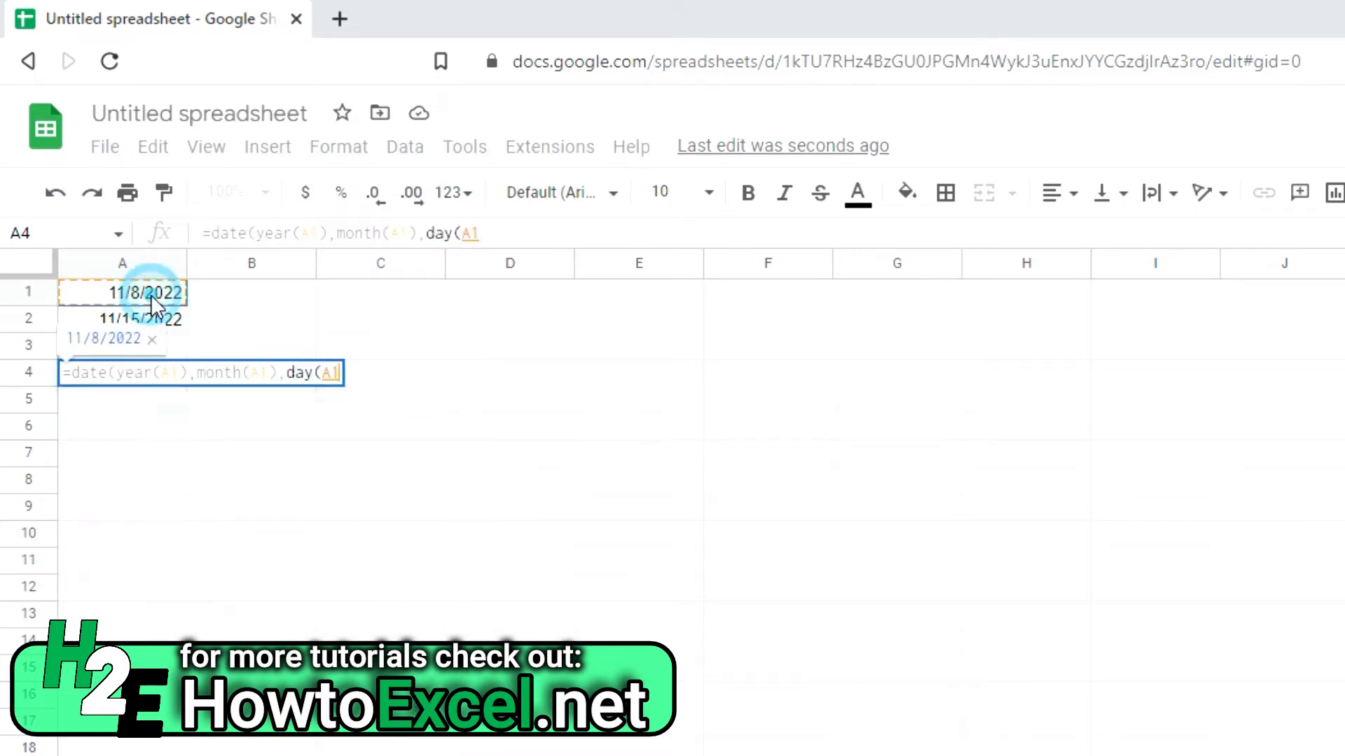
text()))
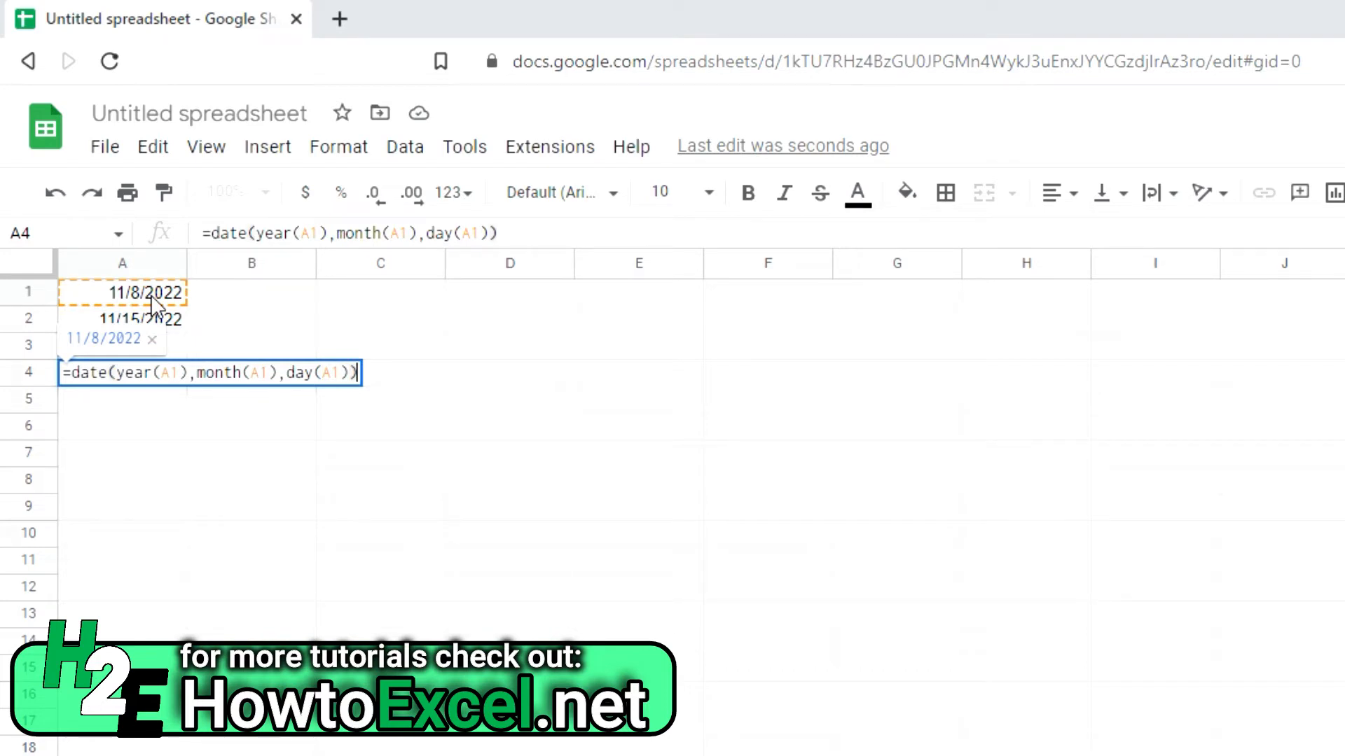
key(Return)
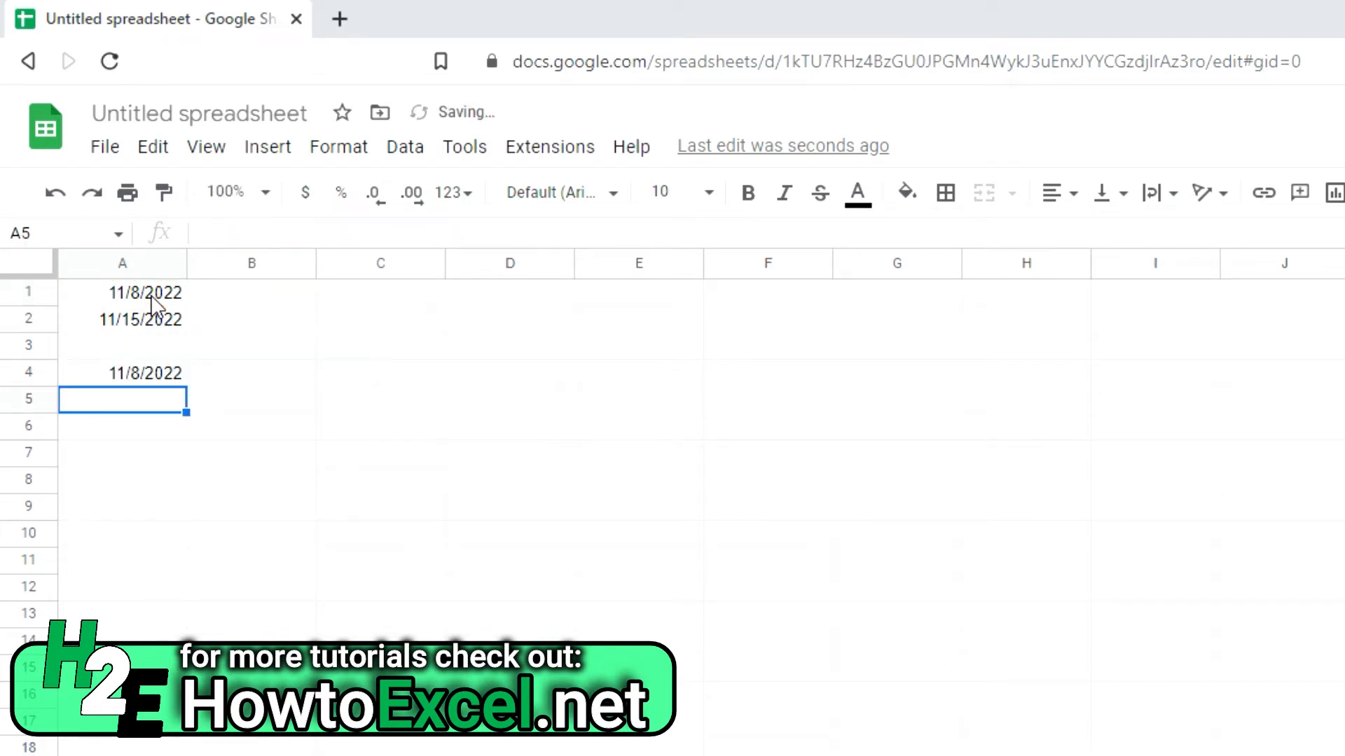
Step: Add a +14 offset after the month part of A4's DATE formula
click(120, 374)
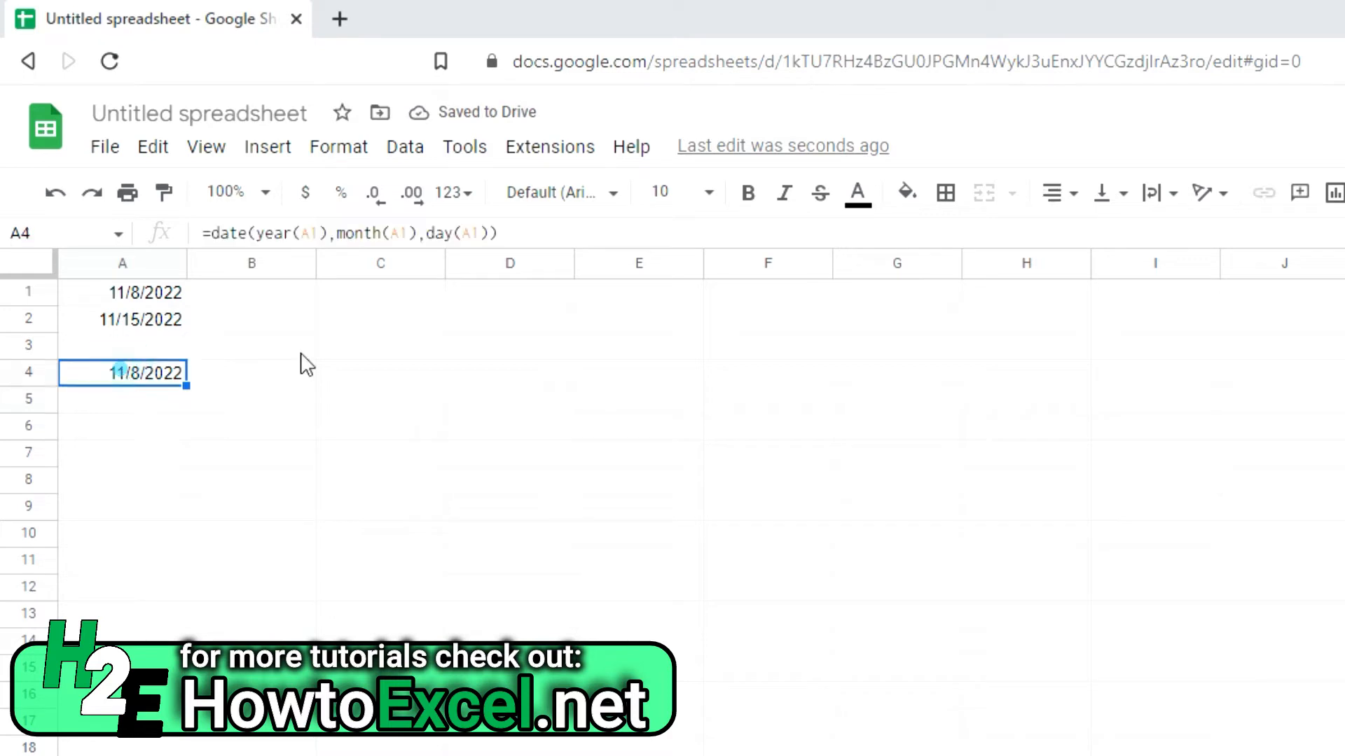
click(418, 233)
text(+14)
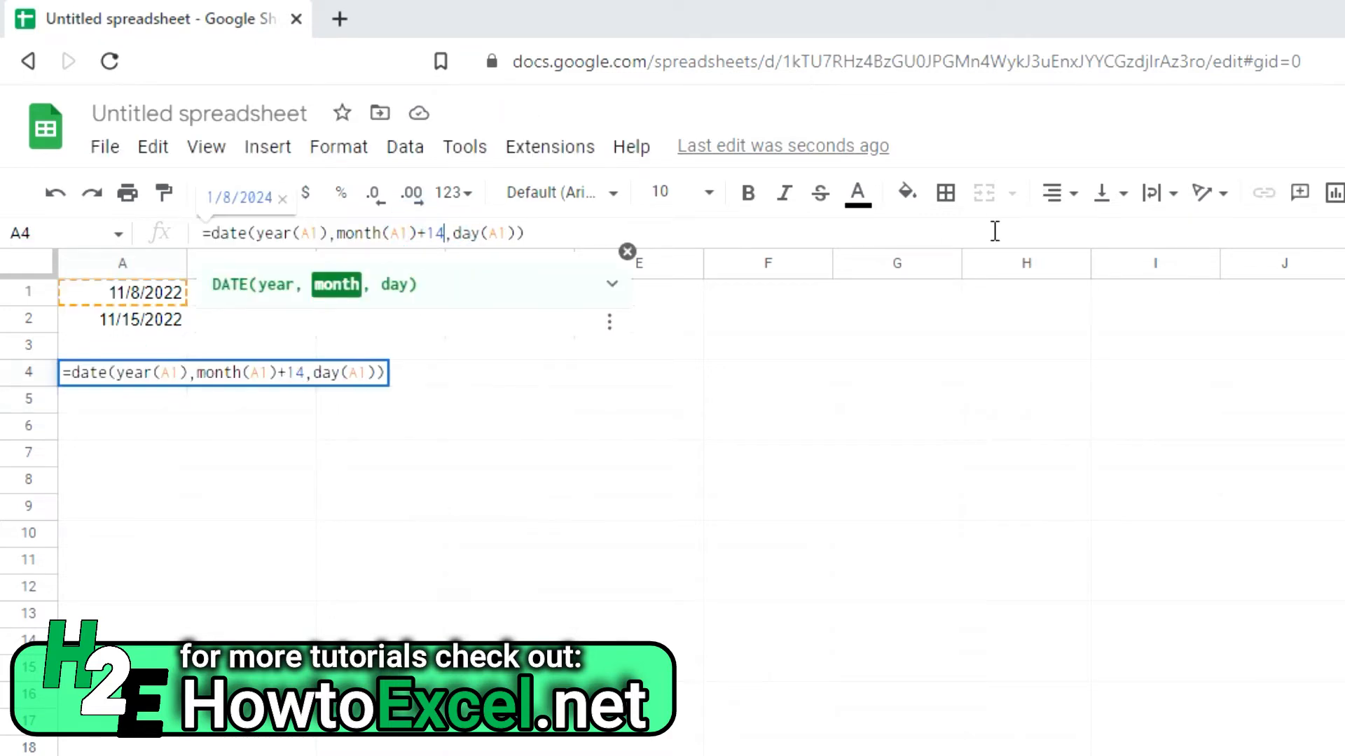
key(Return)
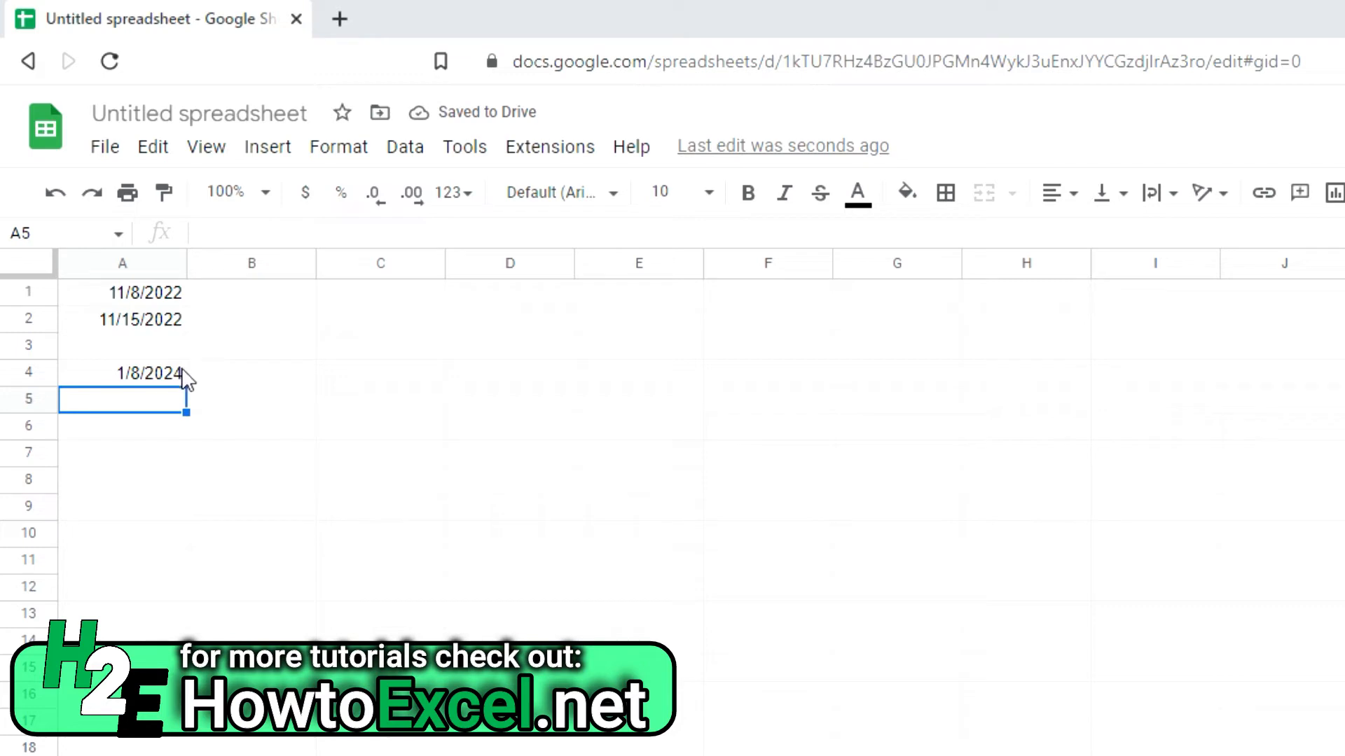
Step: Replace that offset with +5 on the year, so A4 shows 11/8/2027
click(124, 374)
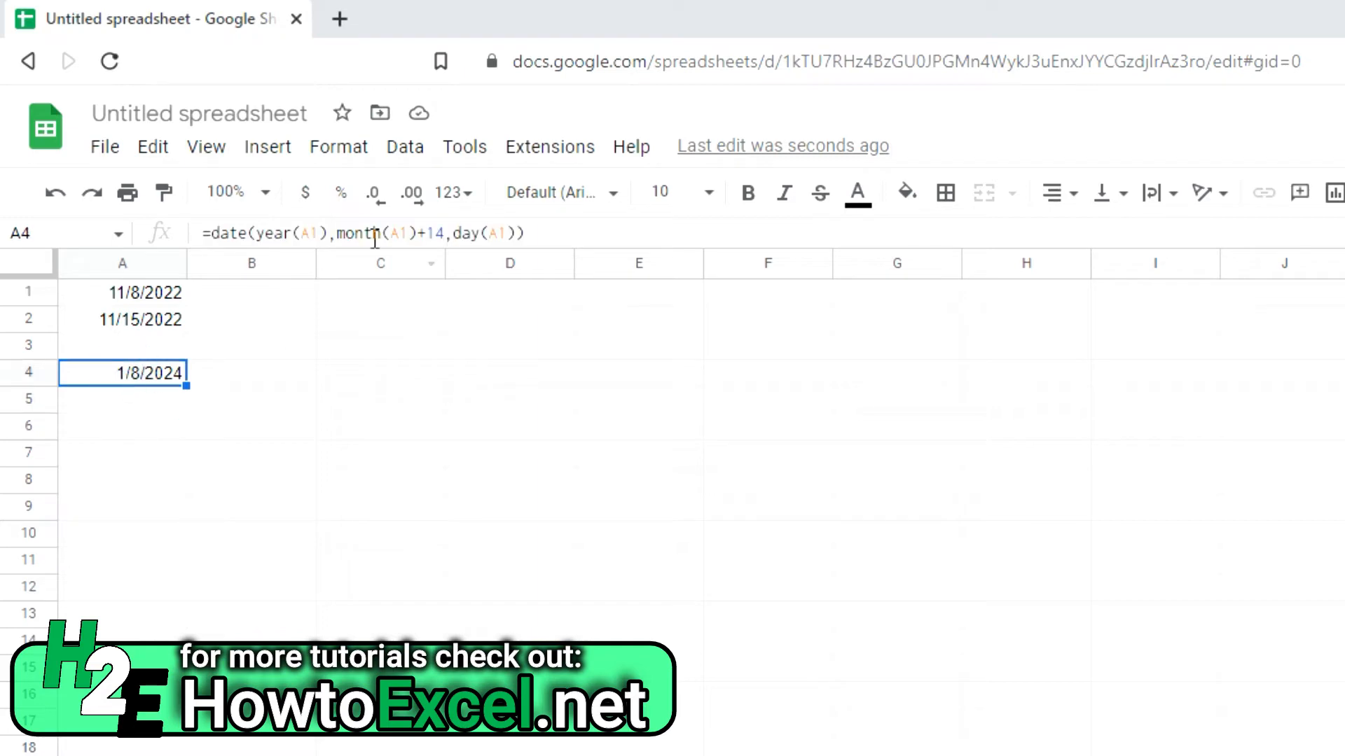
click(443, 231)
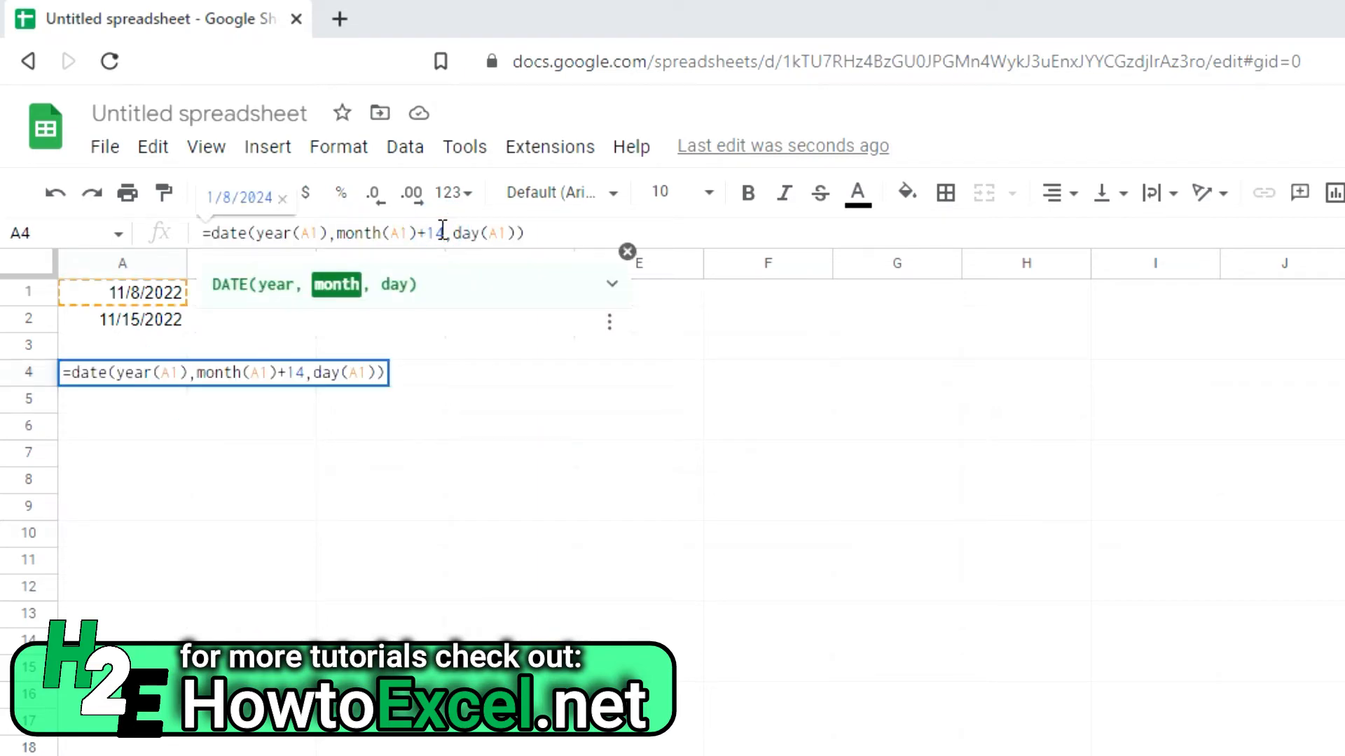
key(BackSpace)
key(BackSpace)
key(BackSpace)
click(327, 231)
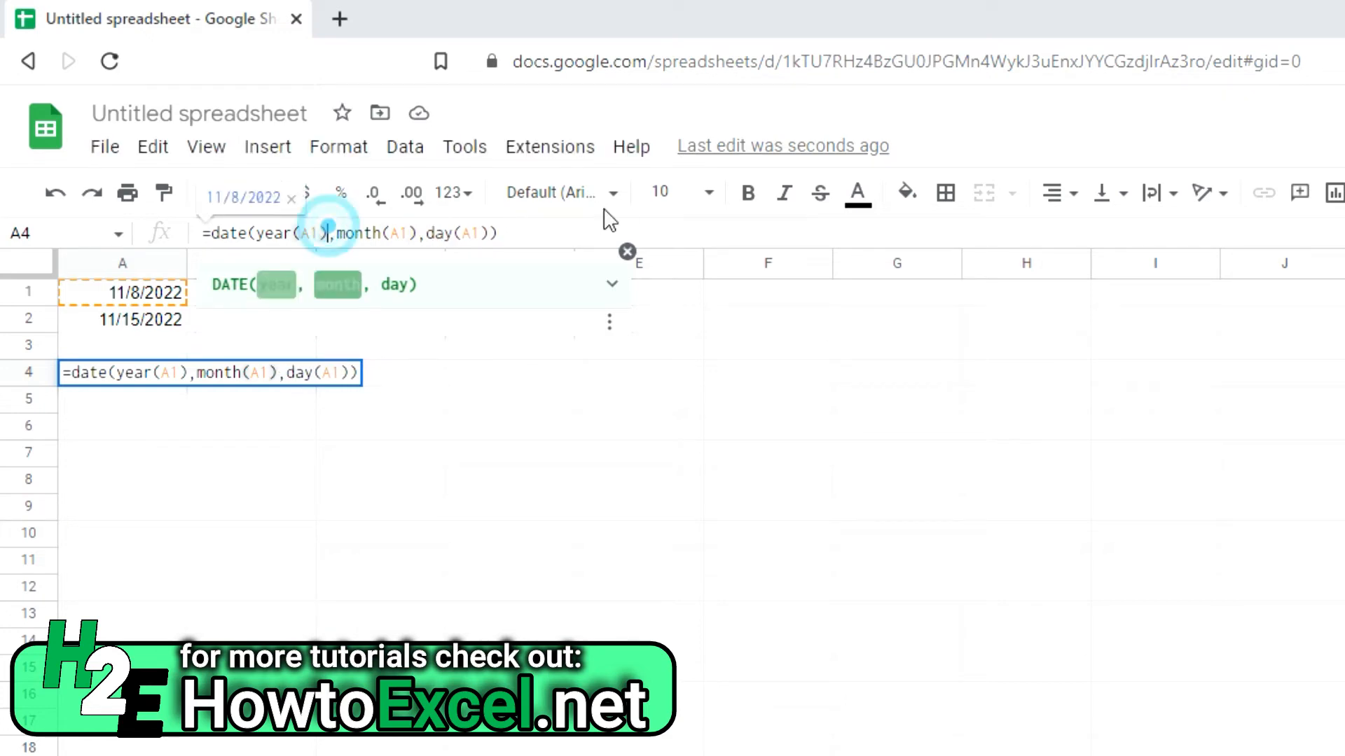
text(+5)
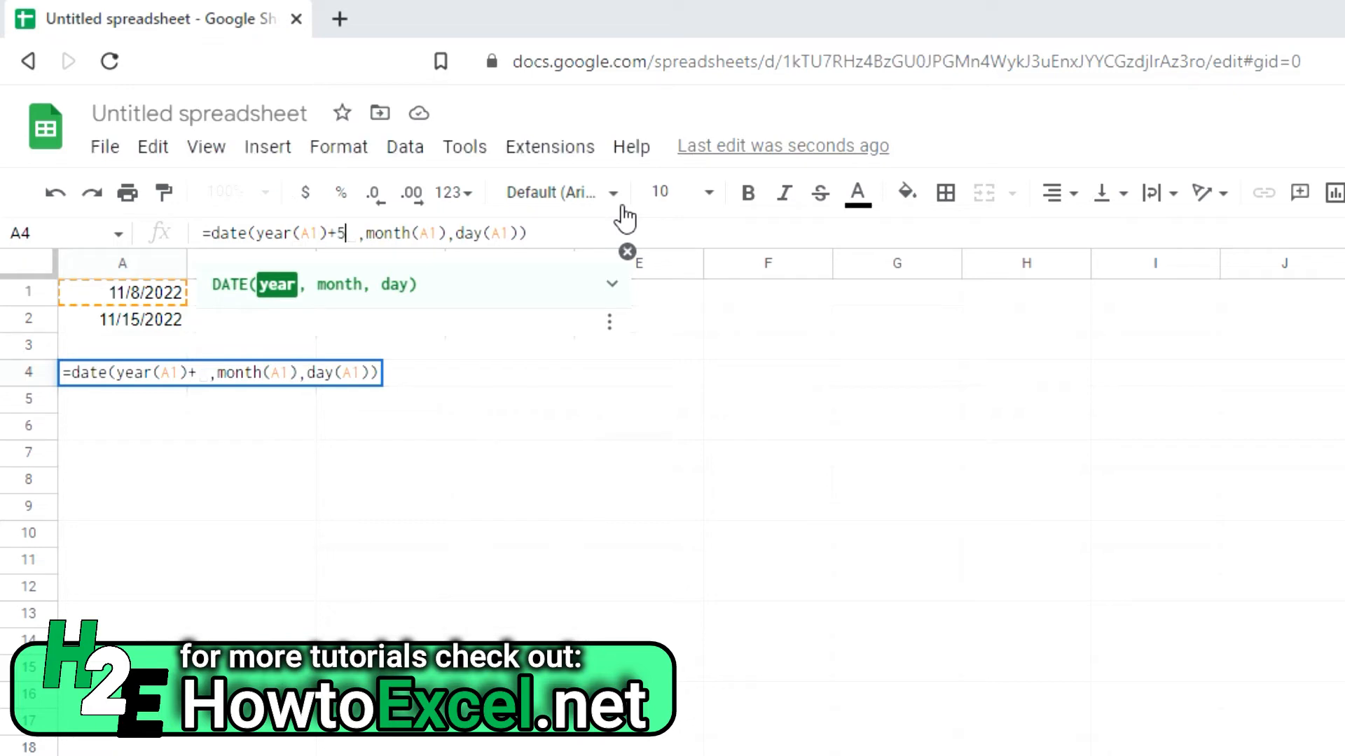
key(Return)
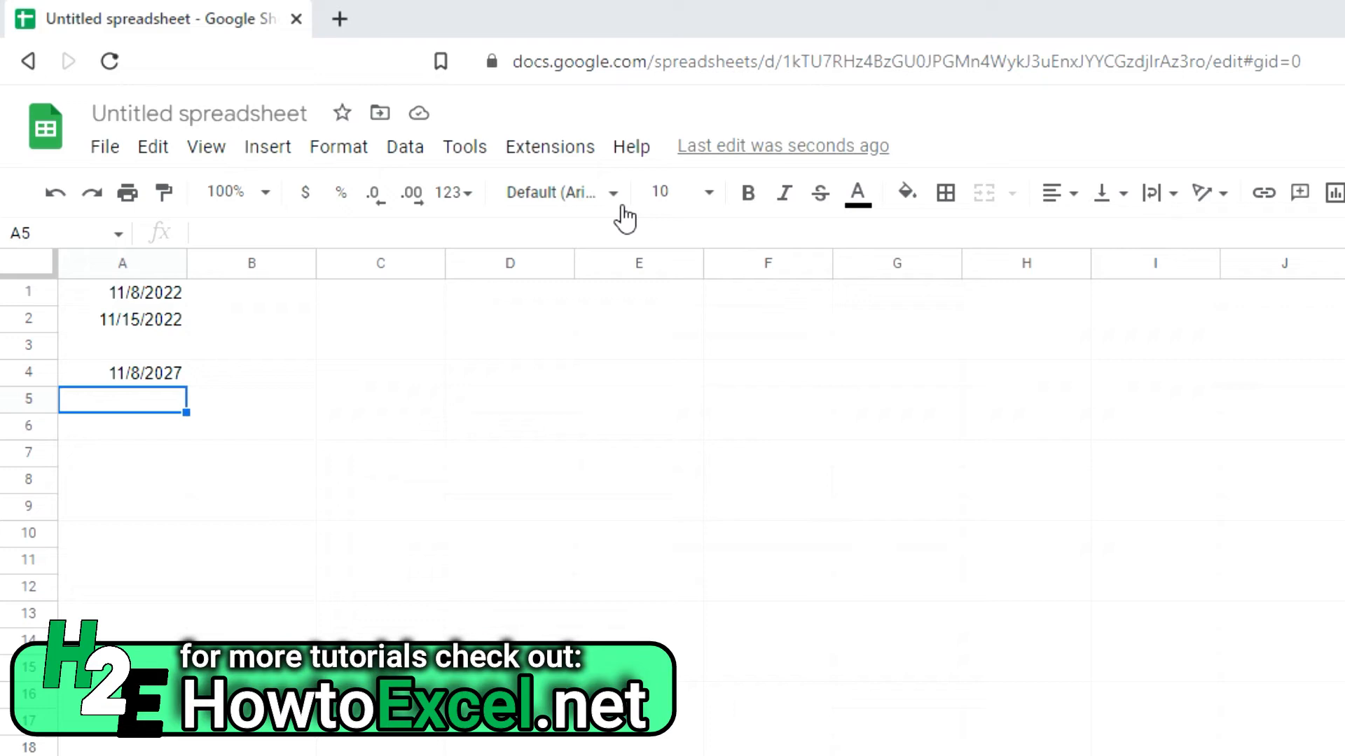
Step: Enter =DATEVALUE("Dec 31, 2022") in A7, which returns the serial number 44926
click(123, 452)
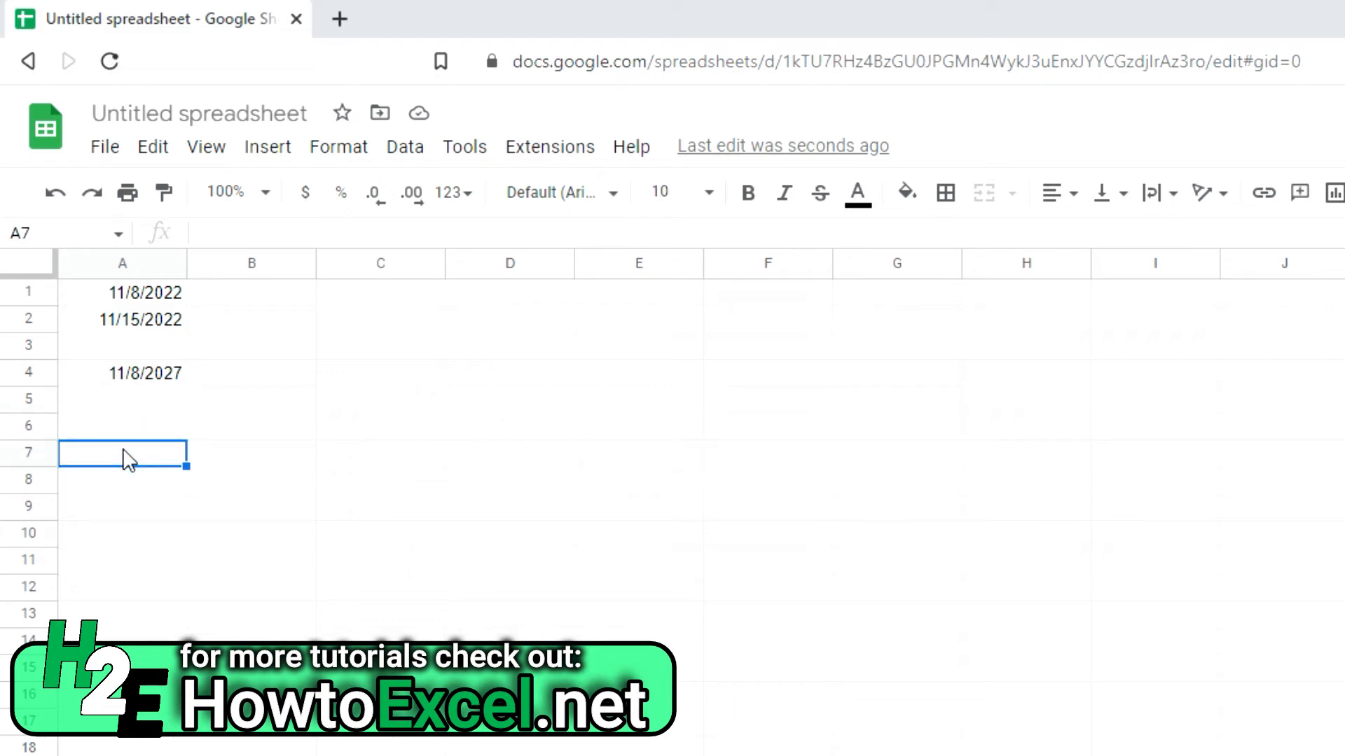
text(=dateva)
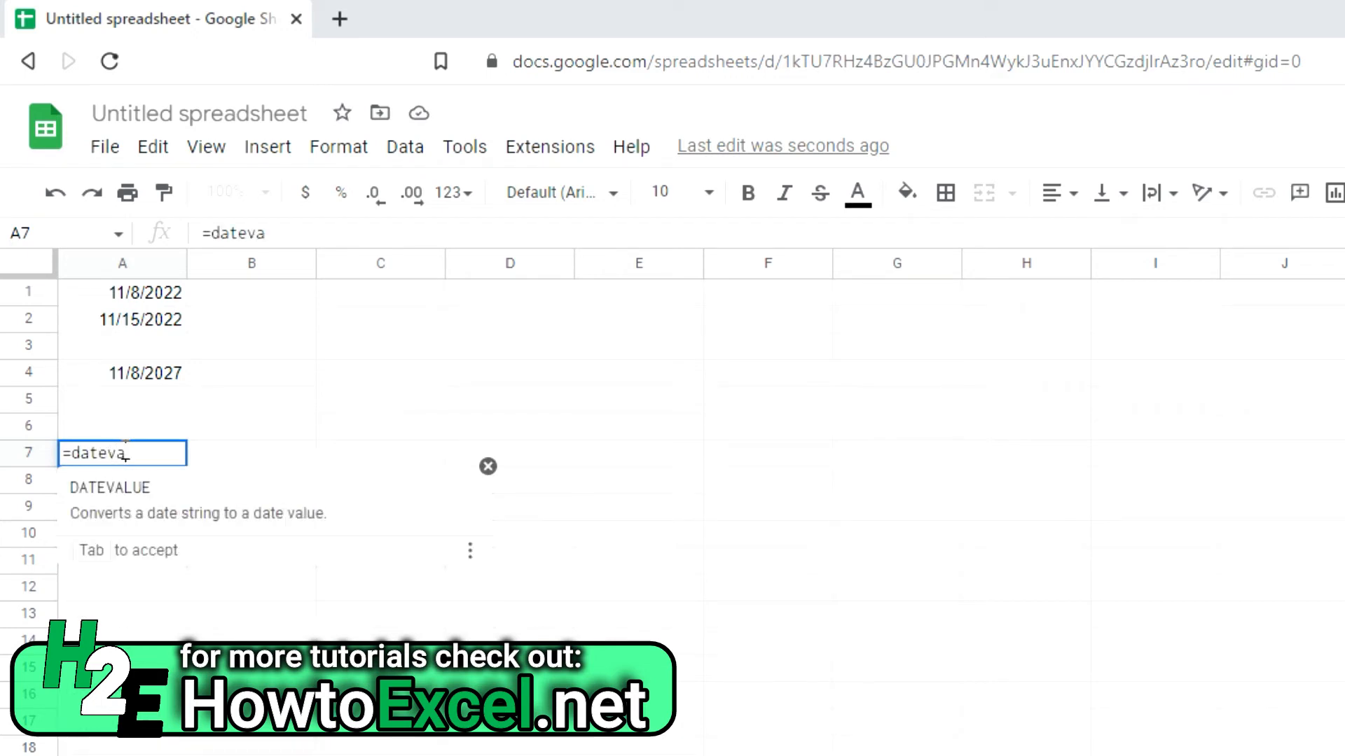
key(Tab)
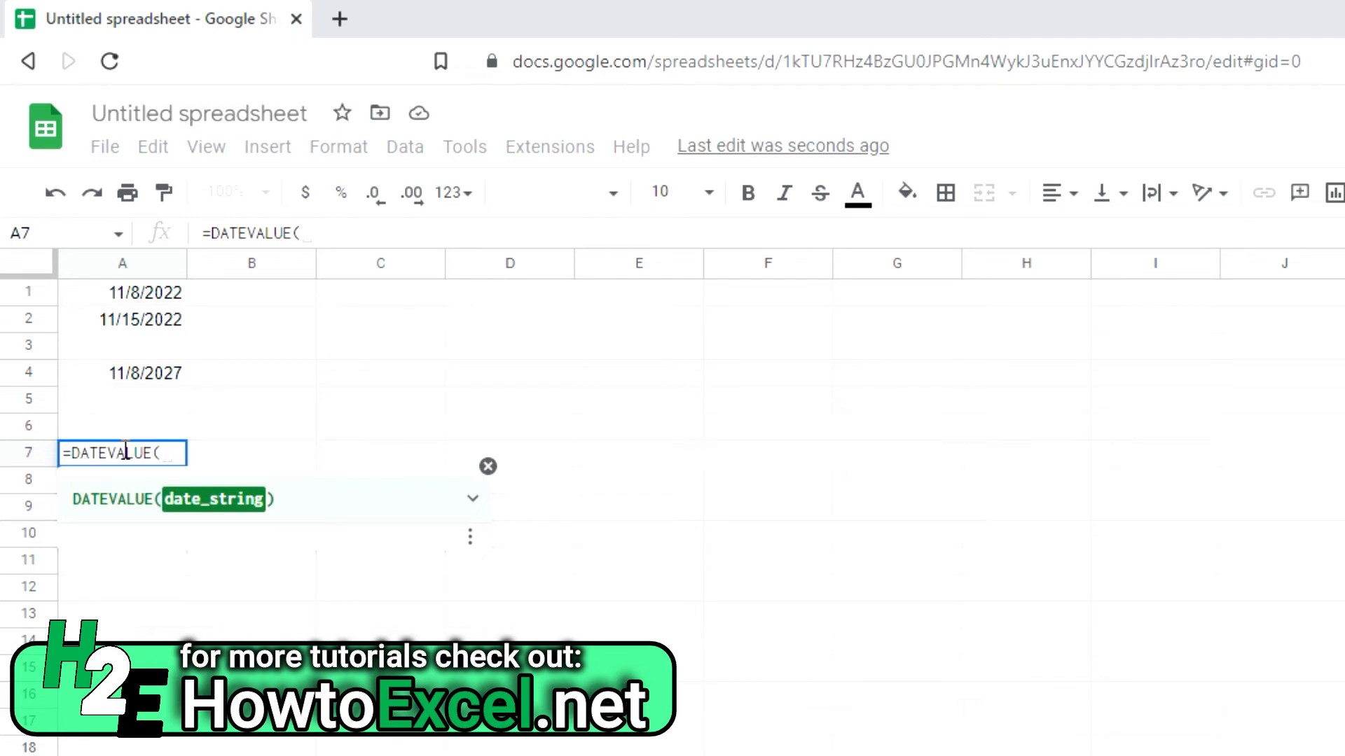
text("Dec )
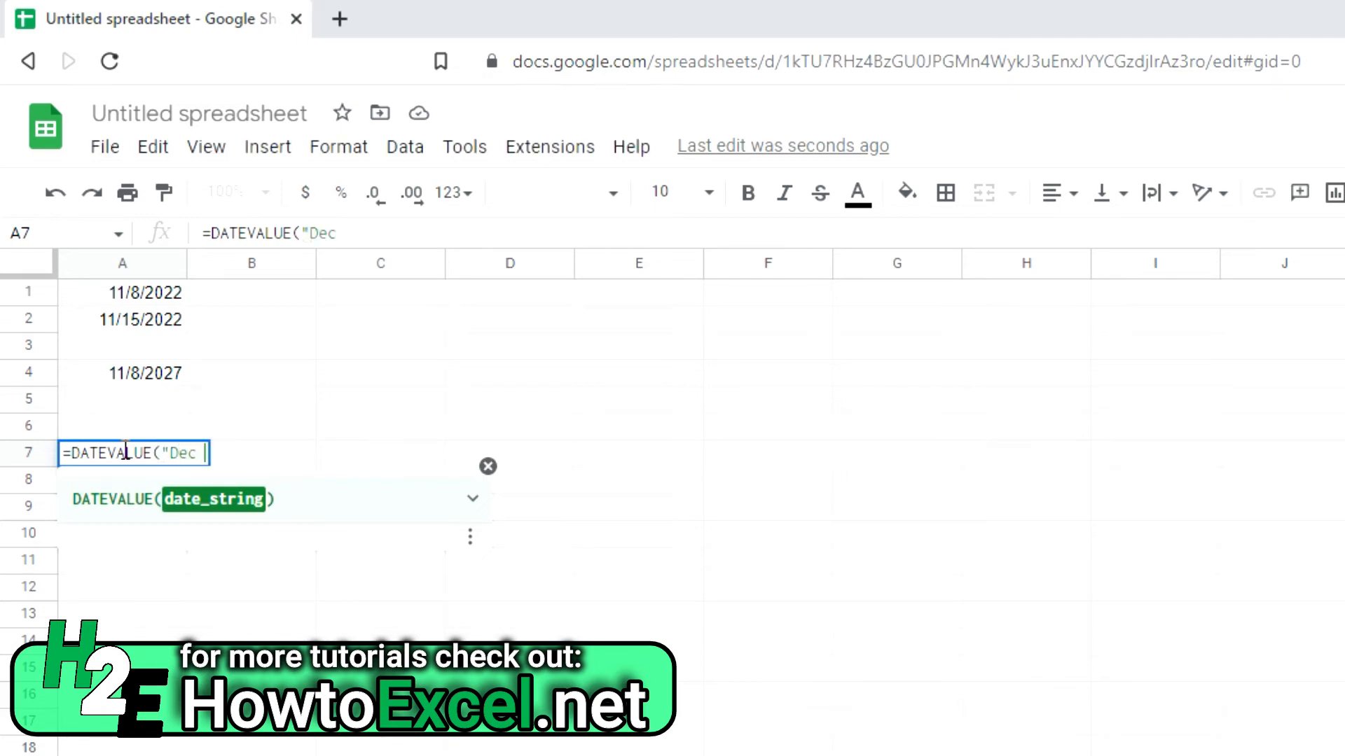
text(31, 2022"))
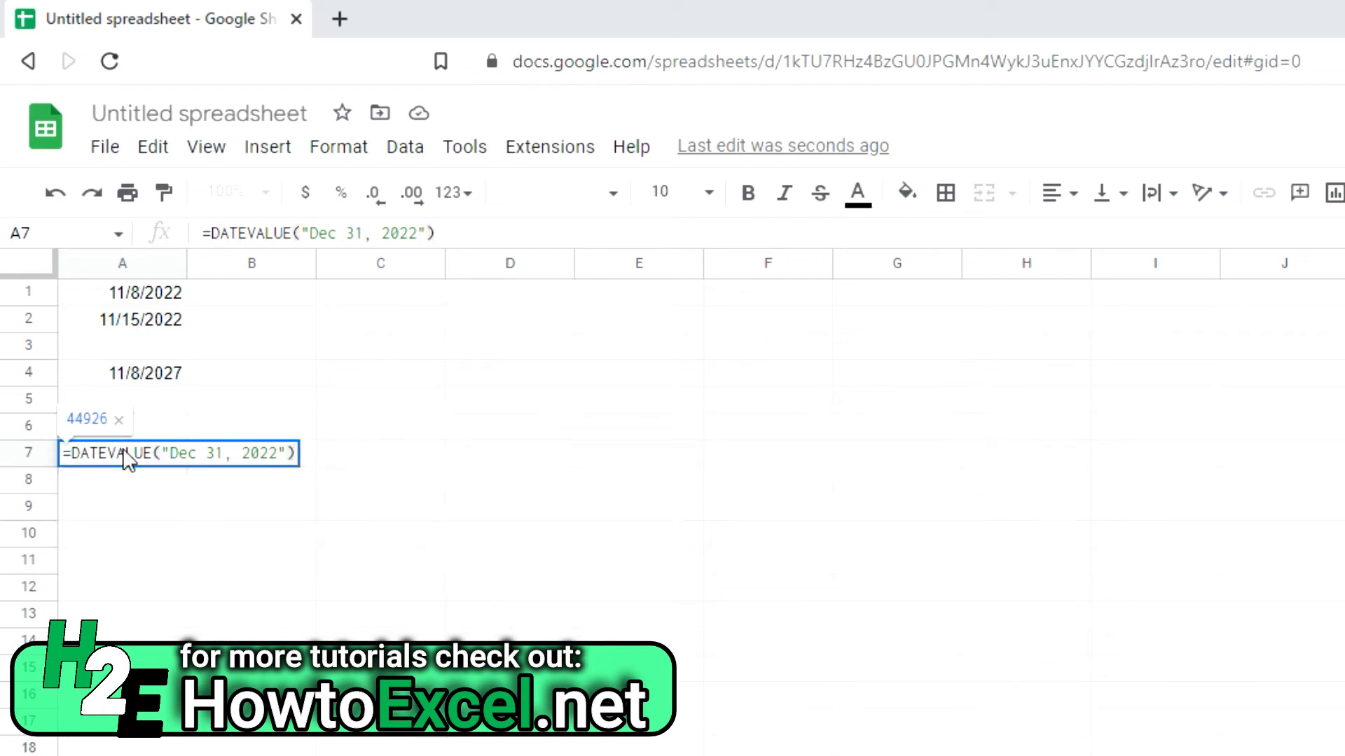
key(Return)
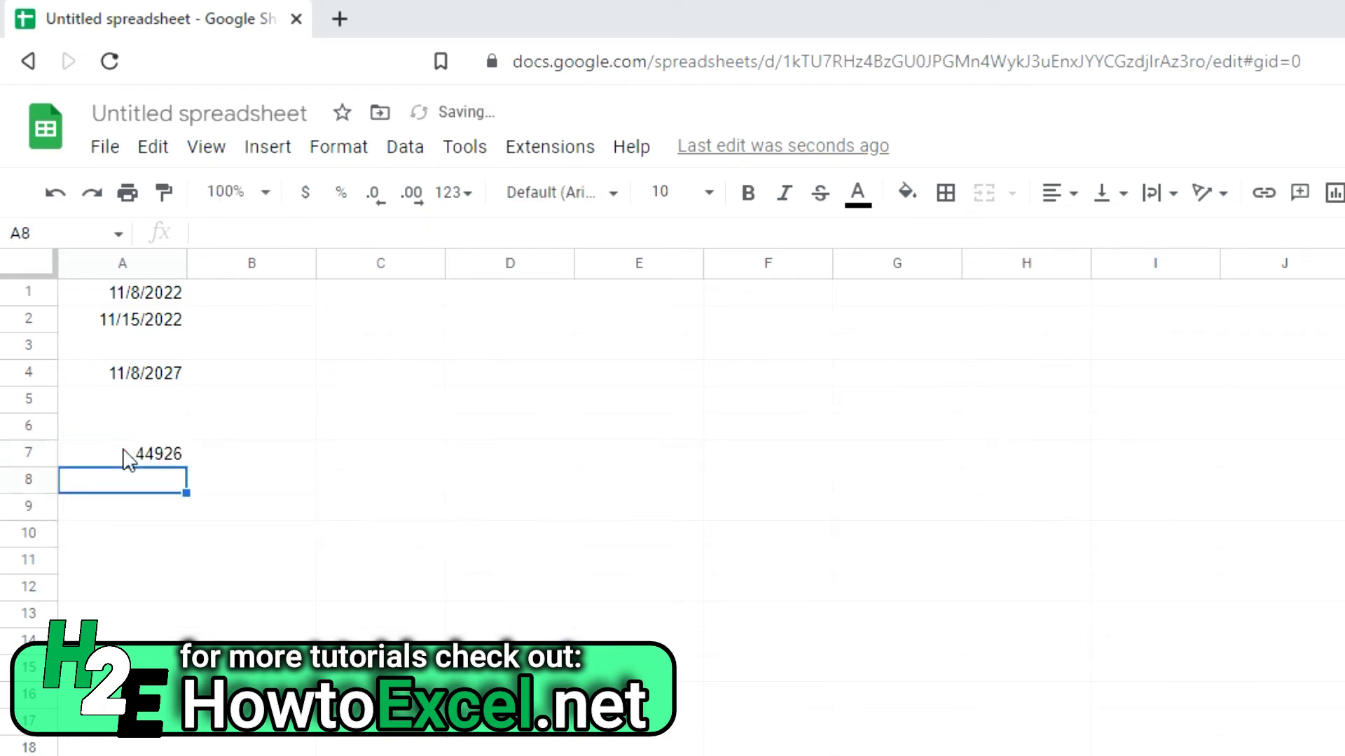
click(170, 459)
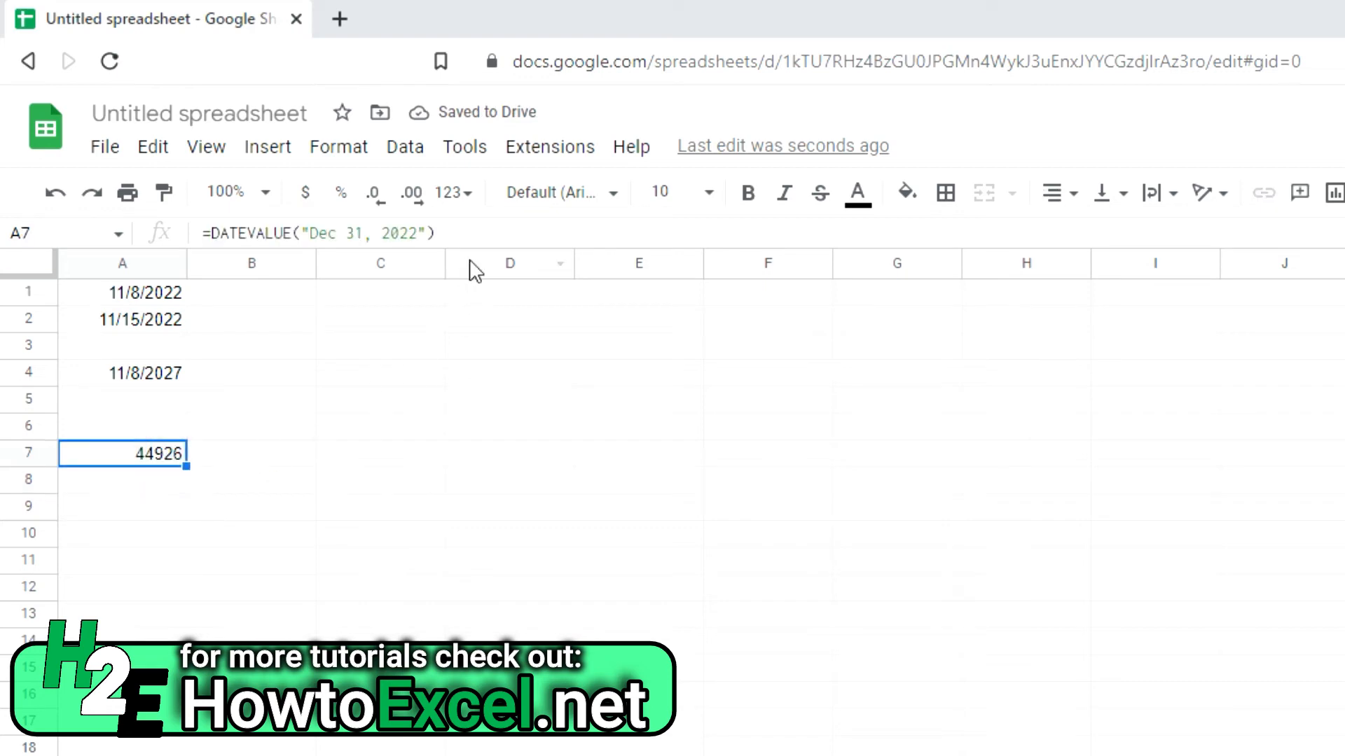
Step: Format A7 as a date and remove the comma after 31 in its date text
click(470, 195)
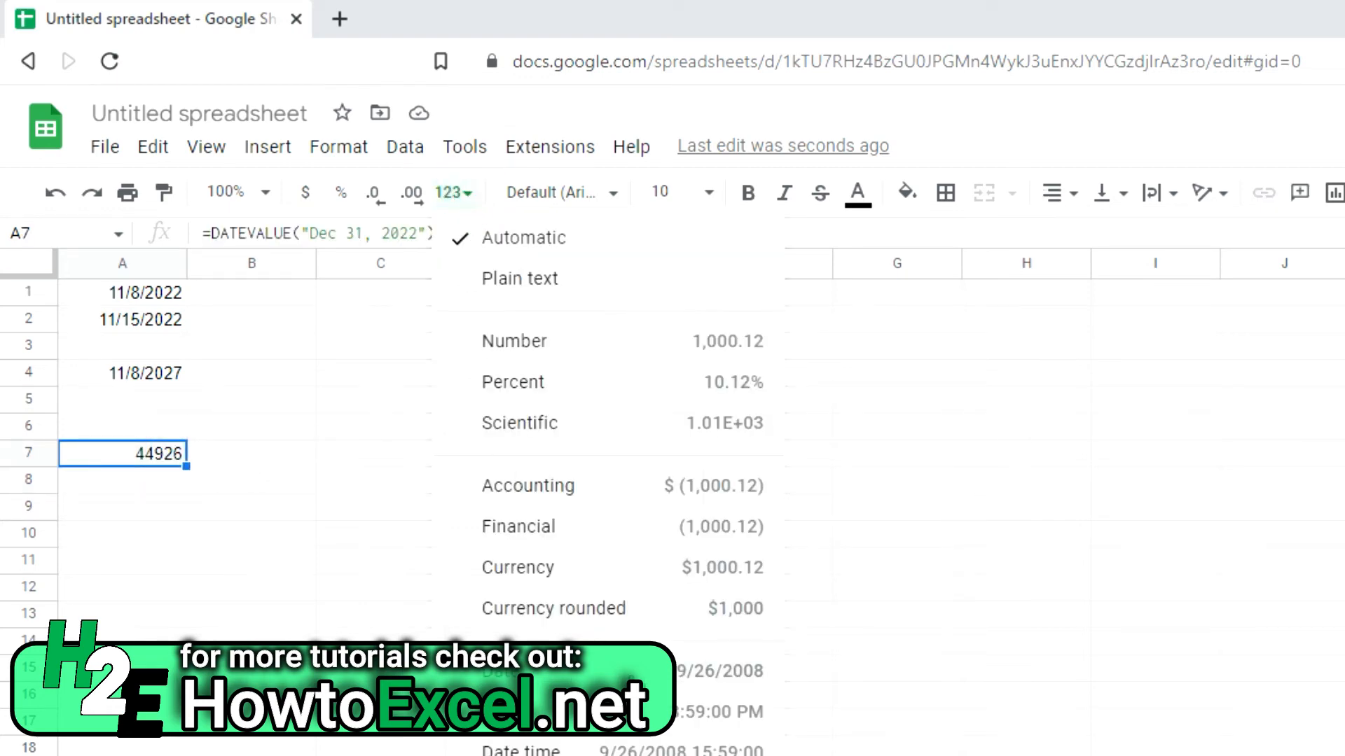
click(585, 672)
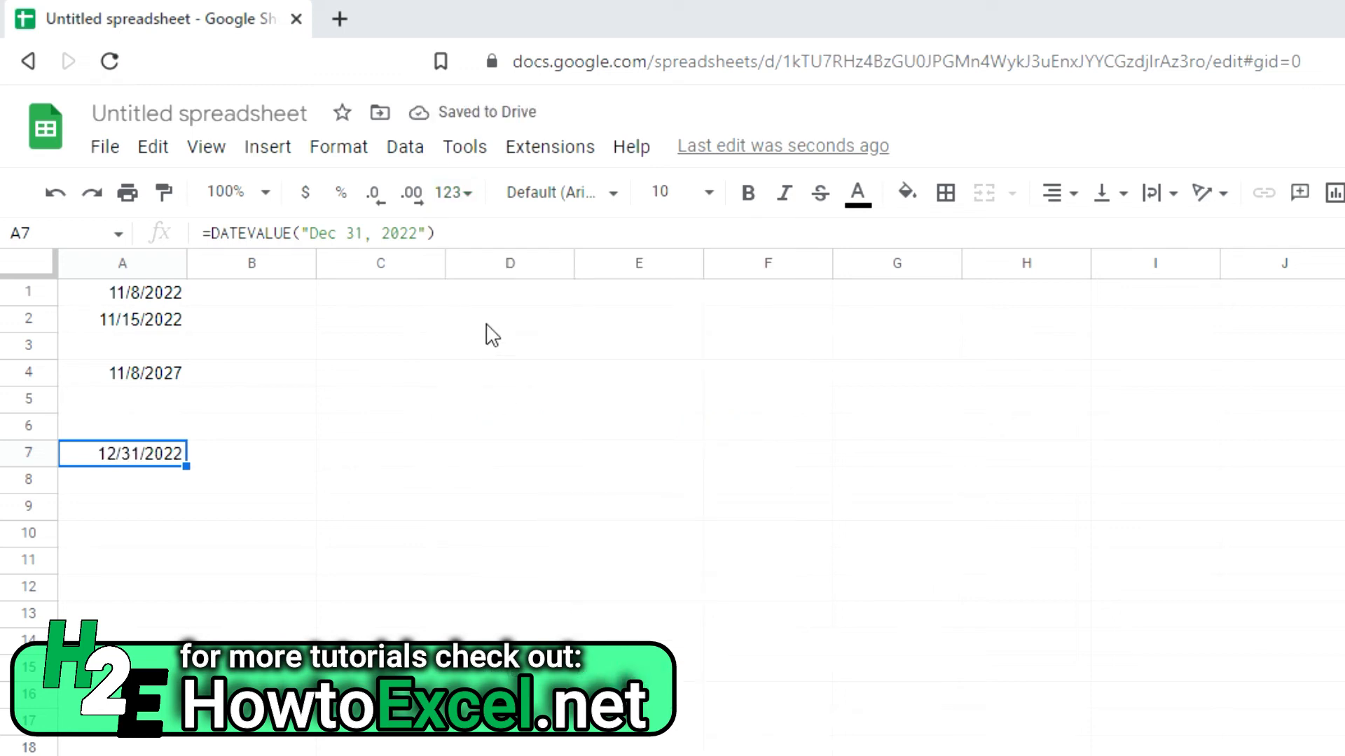
click(371, 235)
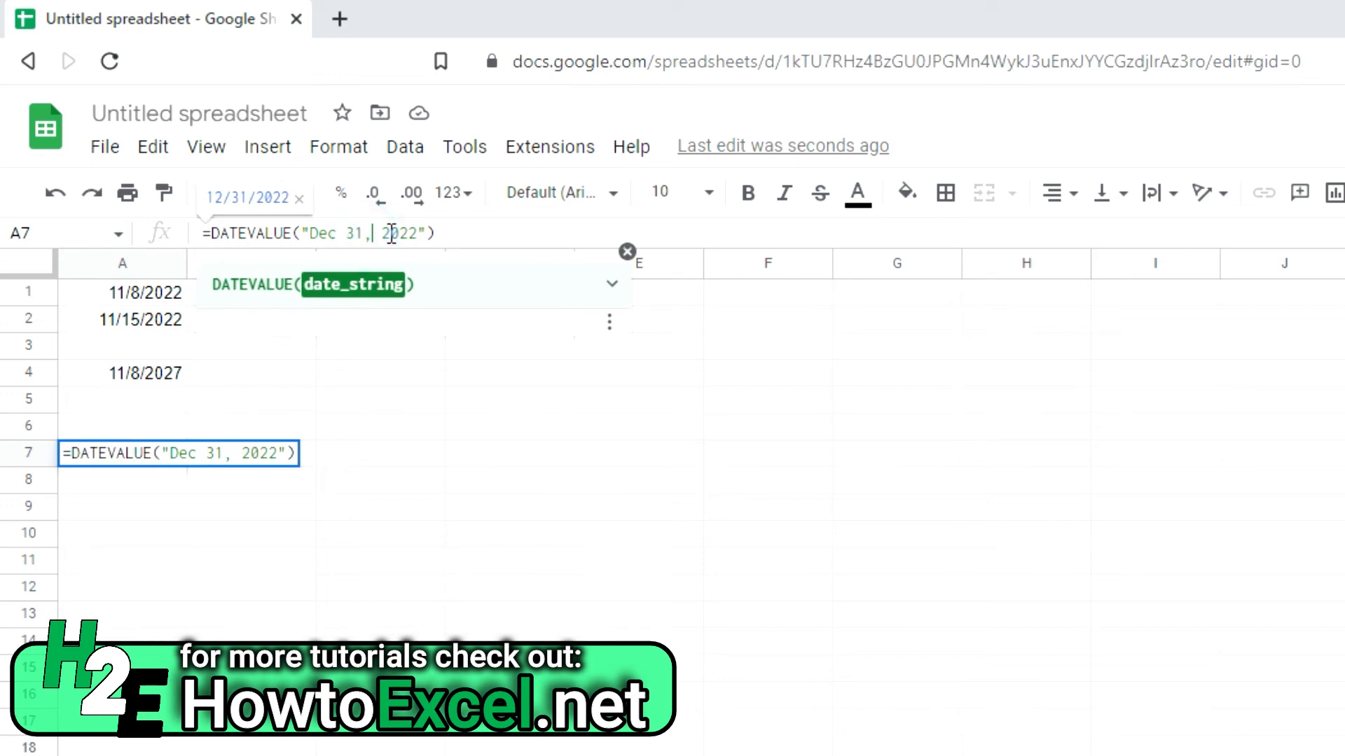
key(BackSpace)
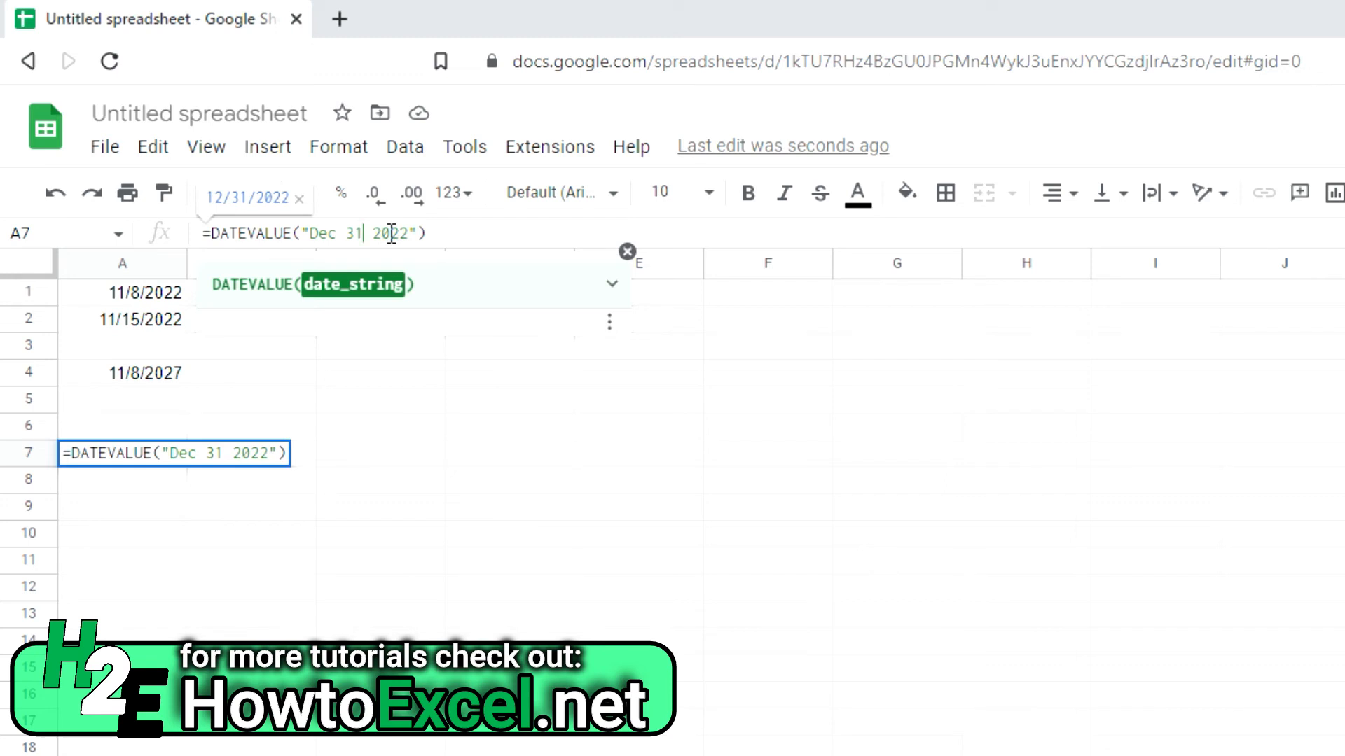
key(Return)
Step: Spell out the month so A7 converts "December 31 2022" to 12/31/2022
click(101, 454)
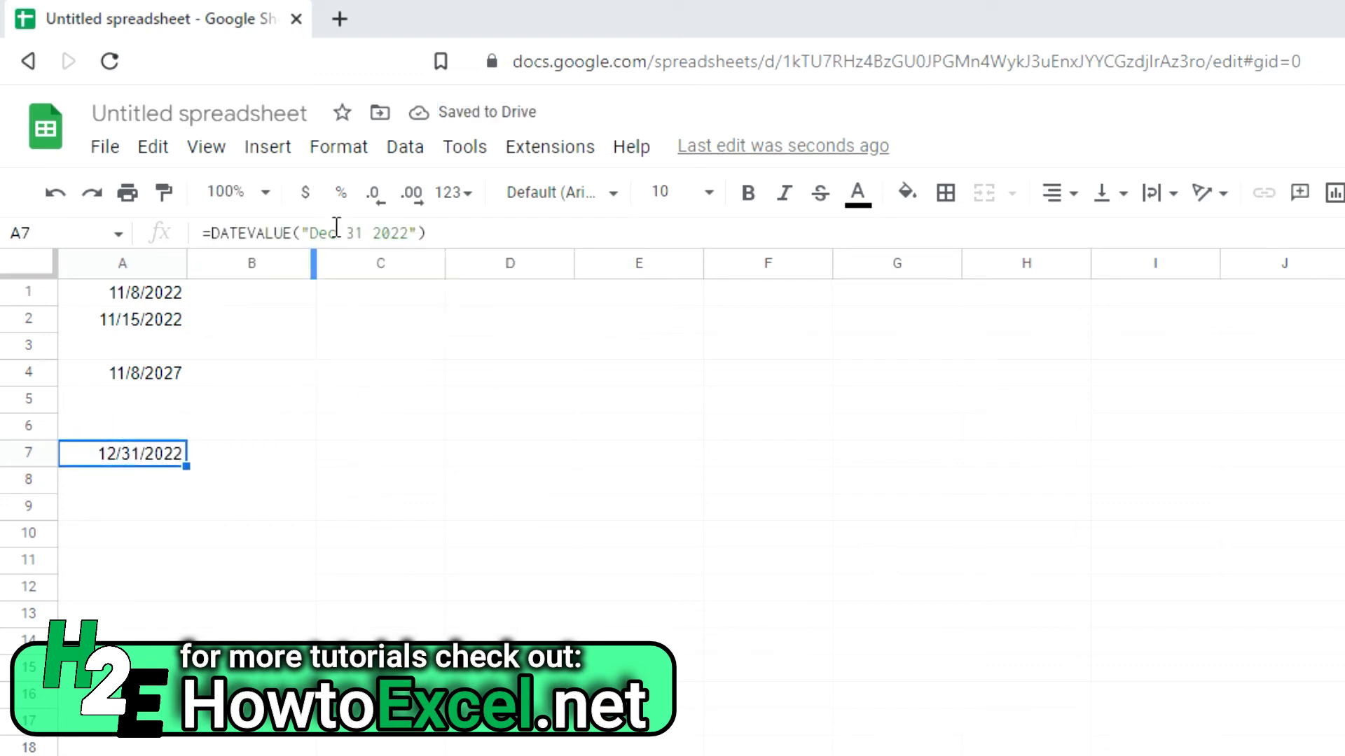
click(343, 233)
text(ember)
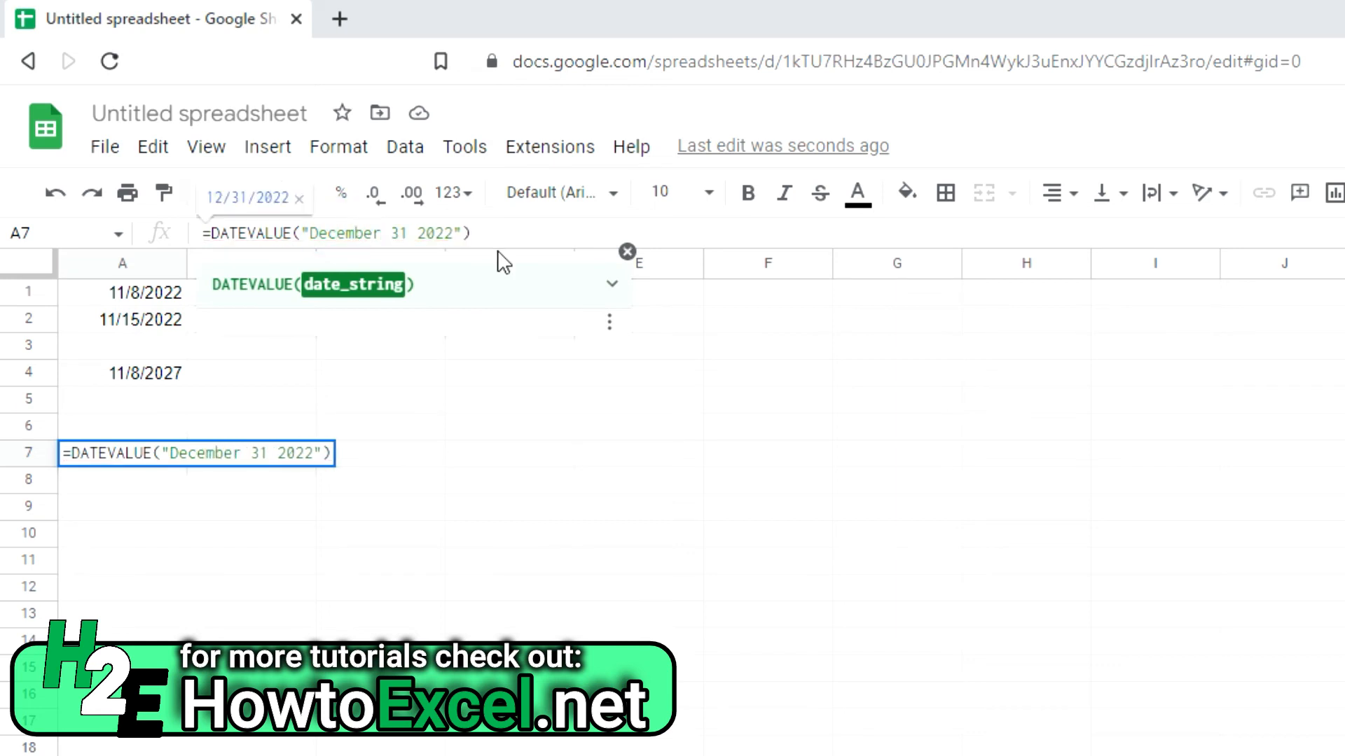
key(Return)
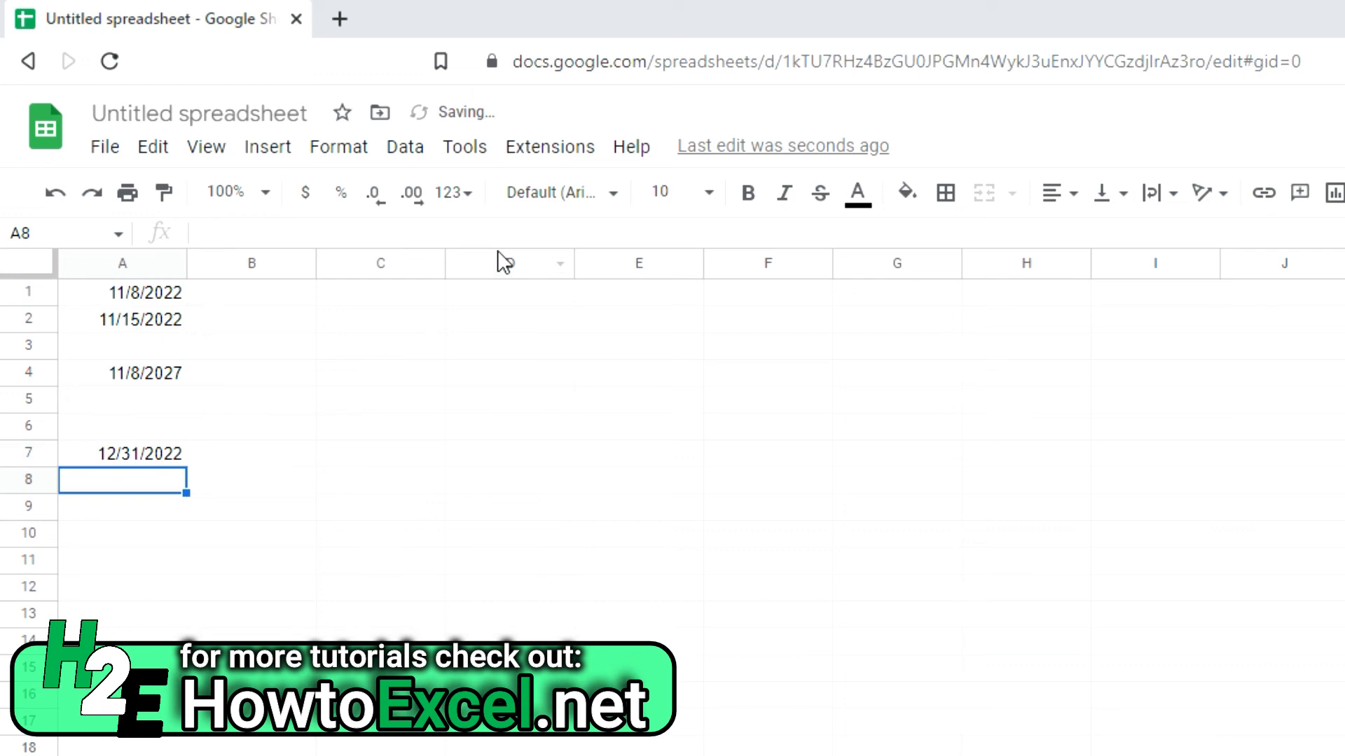
Step: Try a comma before 2022 in the text, then undo it after the #VALUE! error
click(112, 452)
click(418, 224)
text(,)
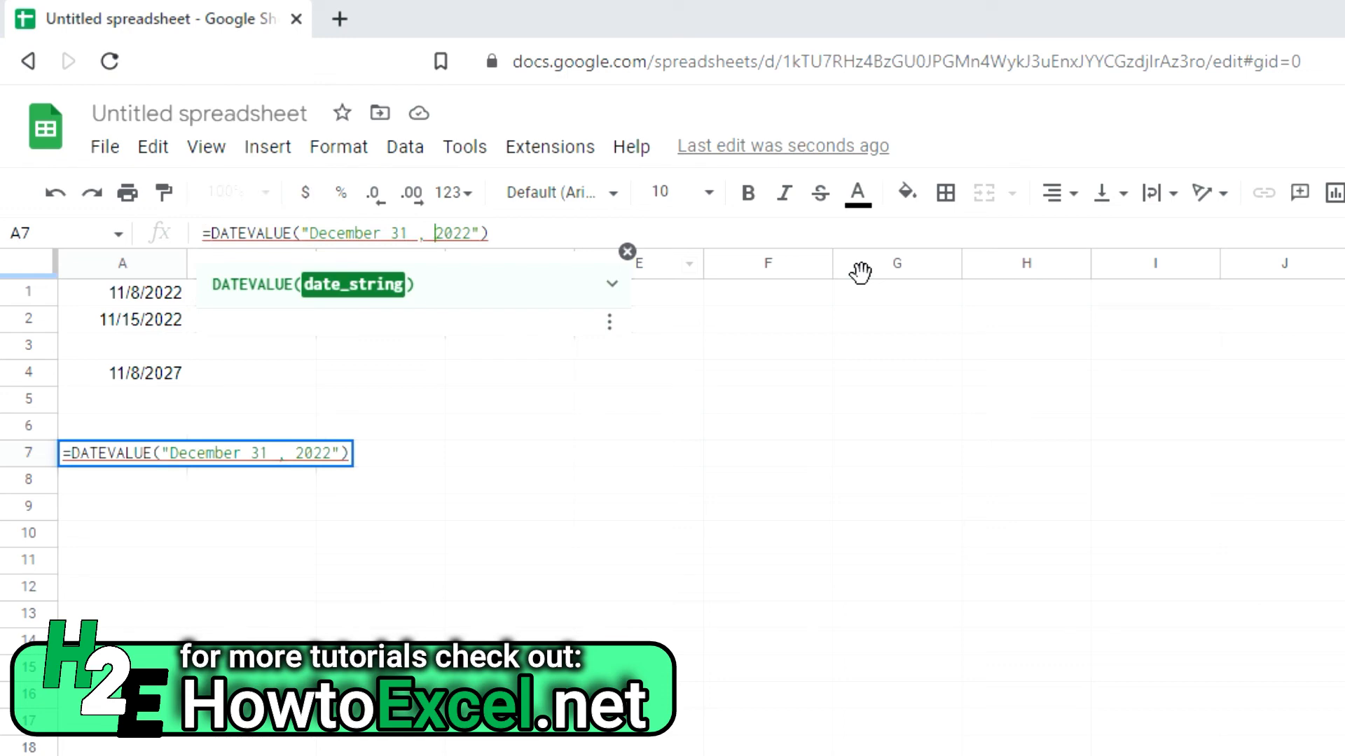
key(Return)
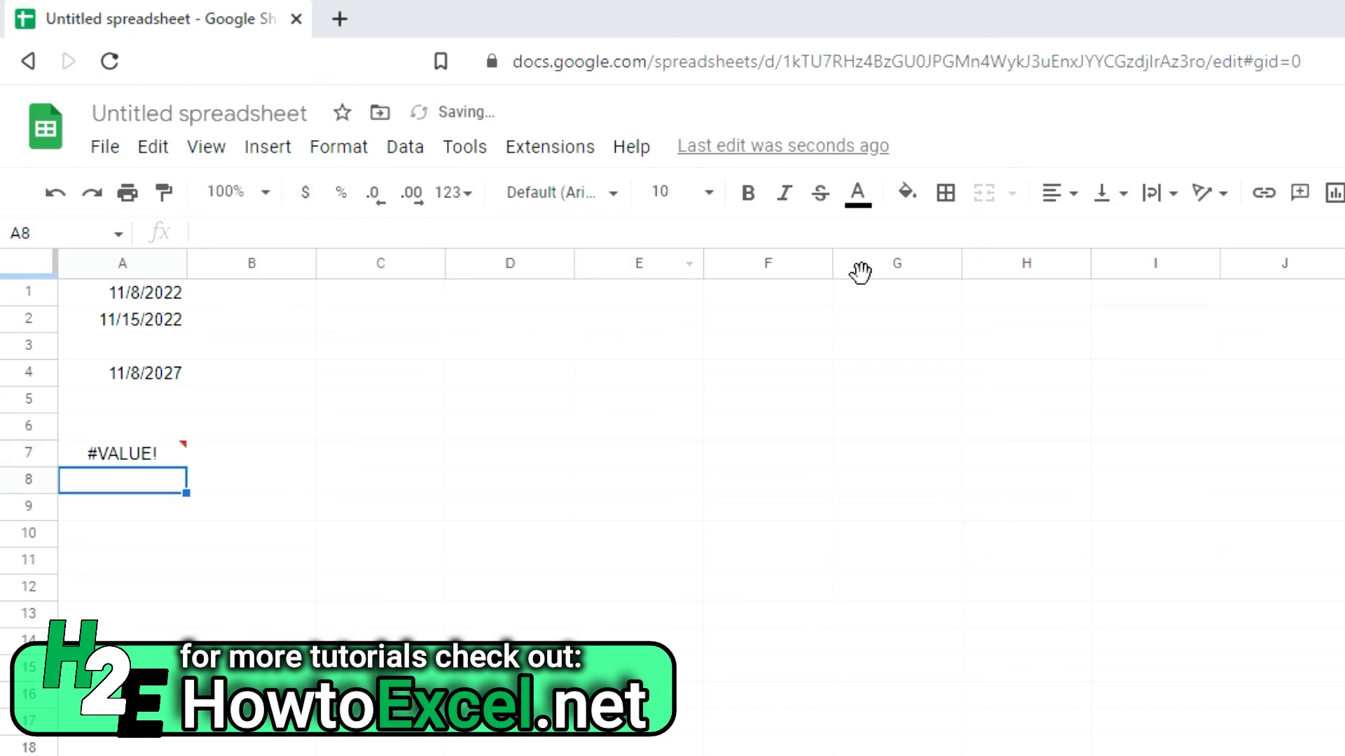
key(ctrl+z)
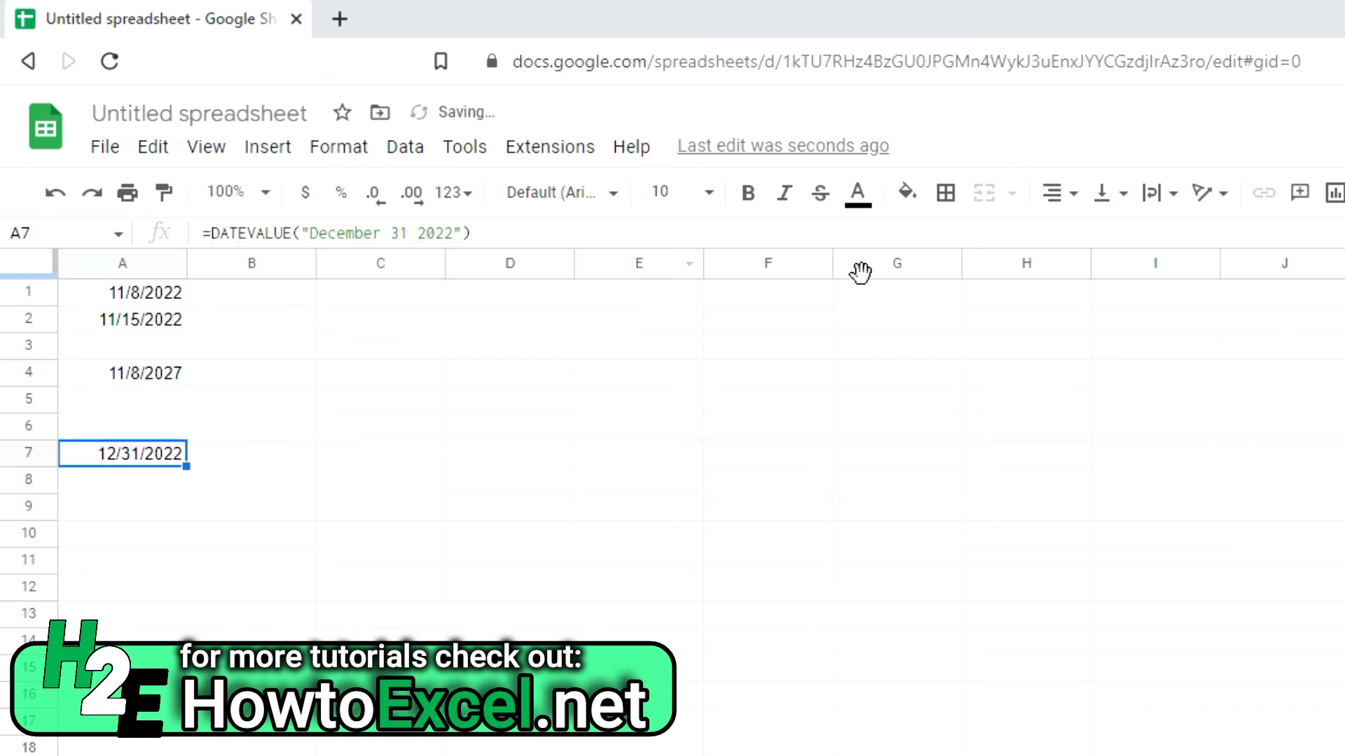